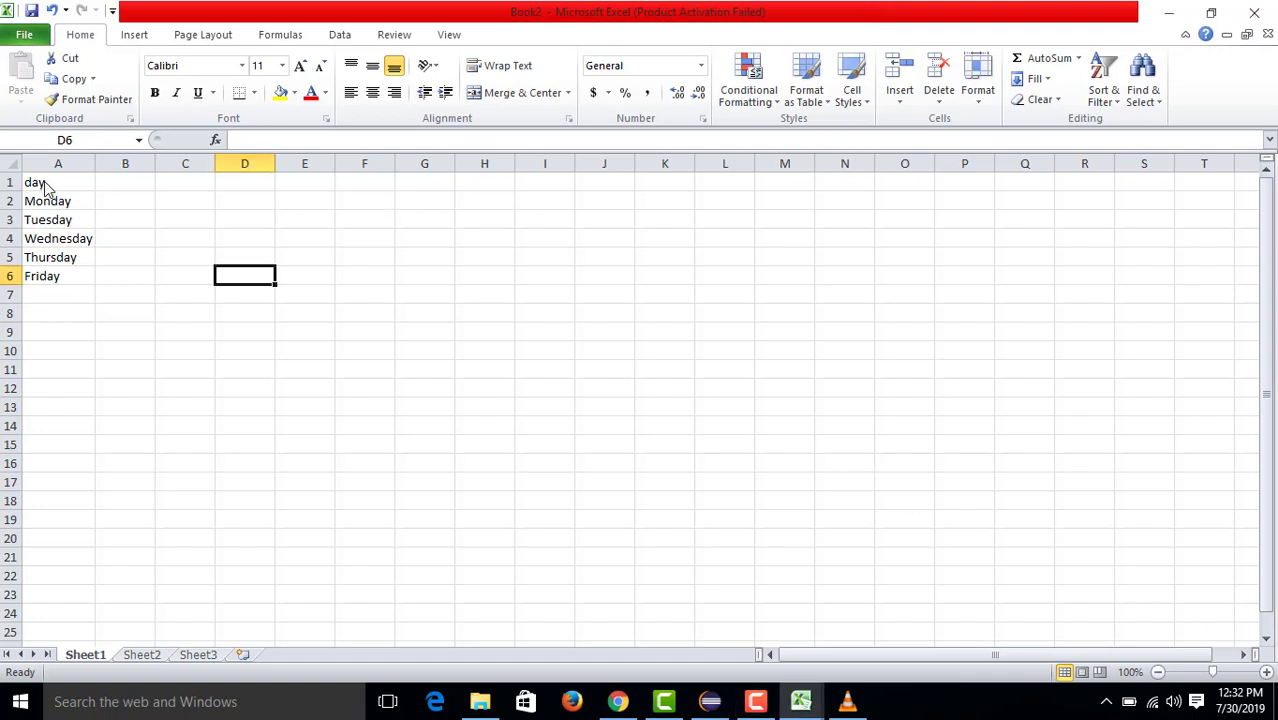
click(75, 200)
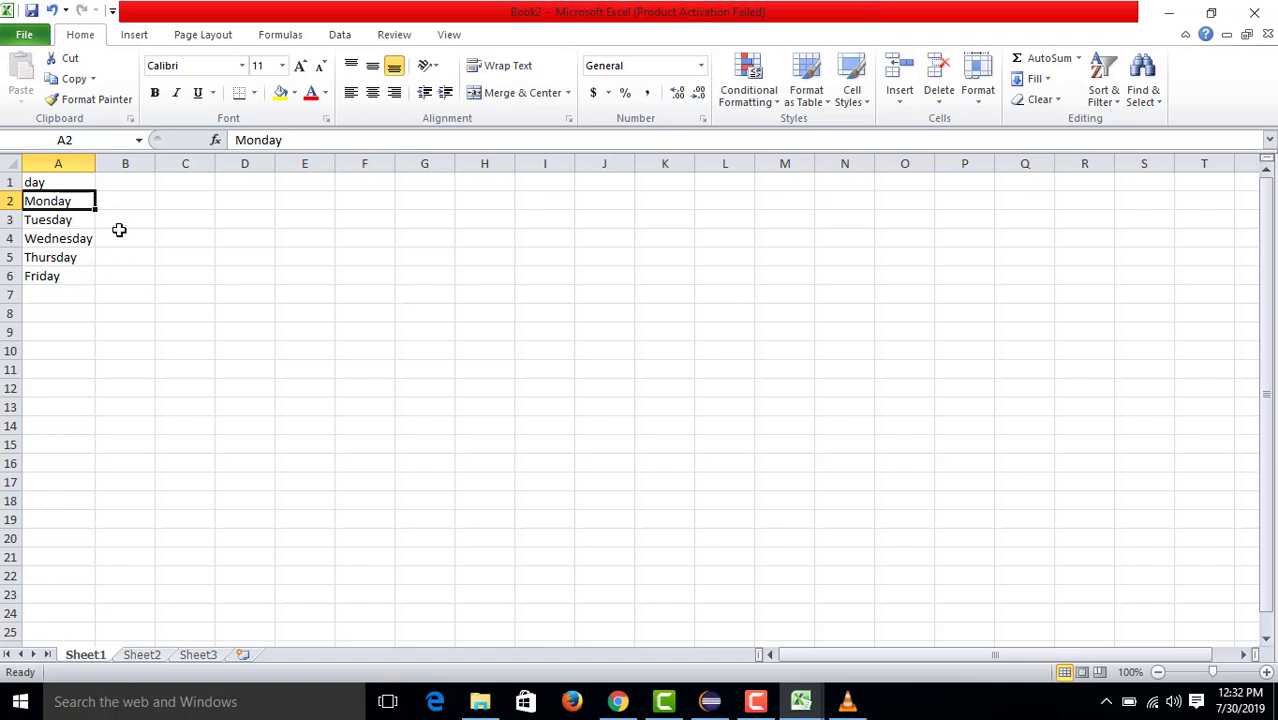
click(136, 183)
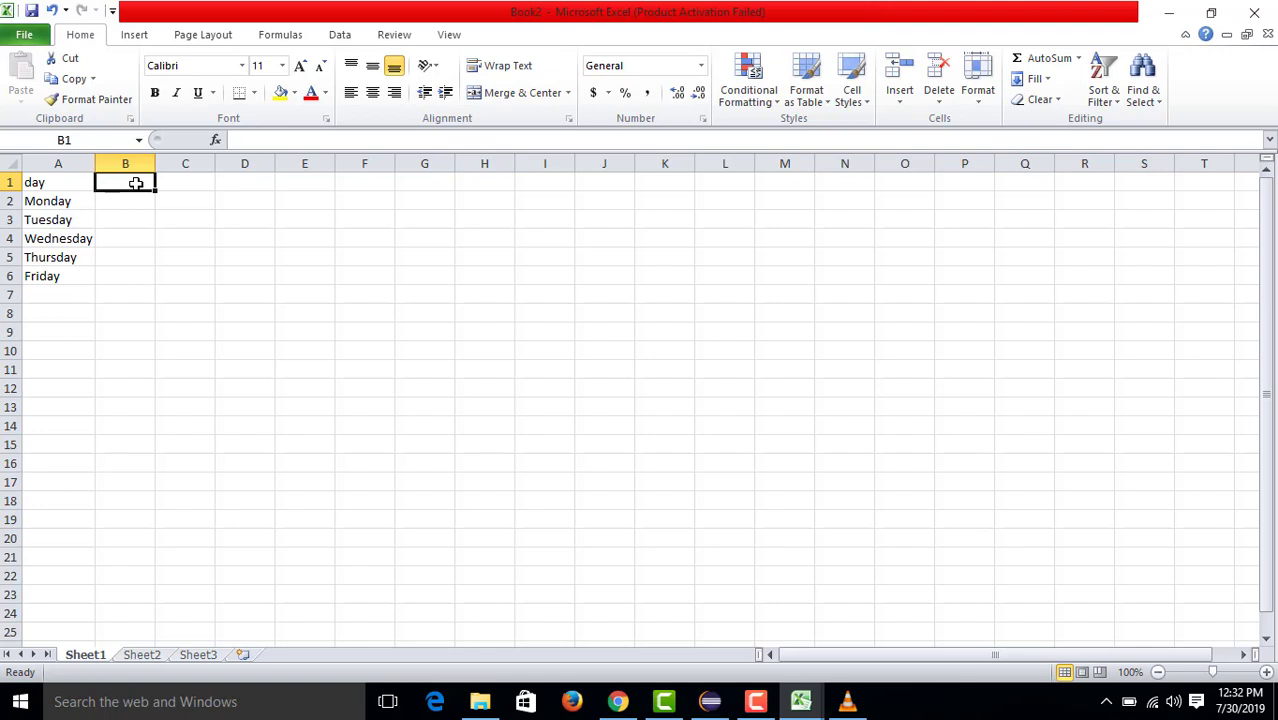
click(57, 195)
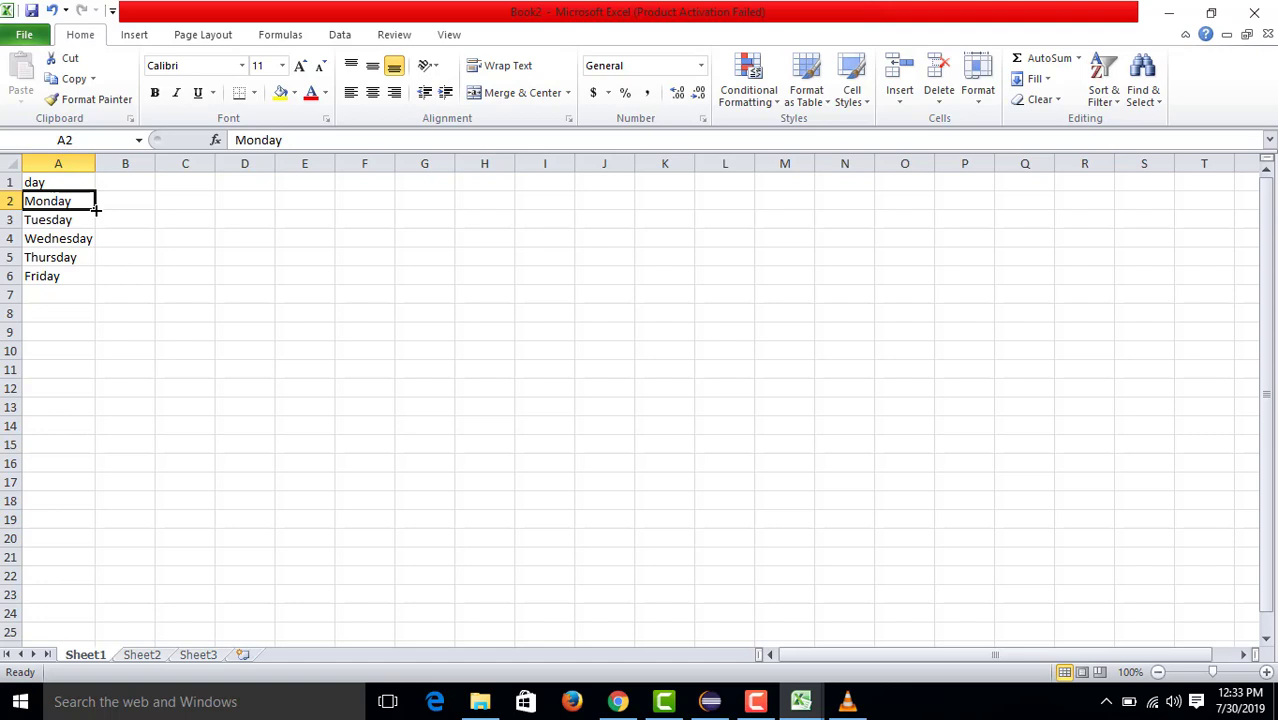
click(175, 206)
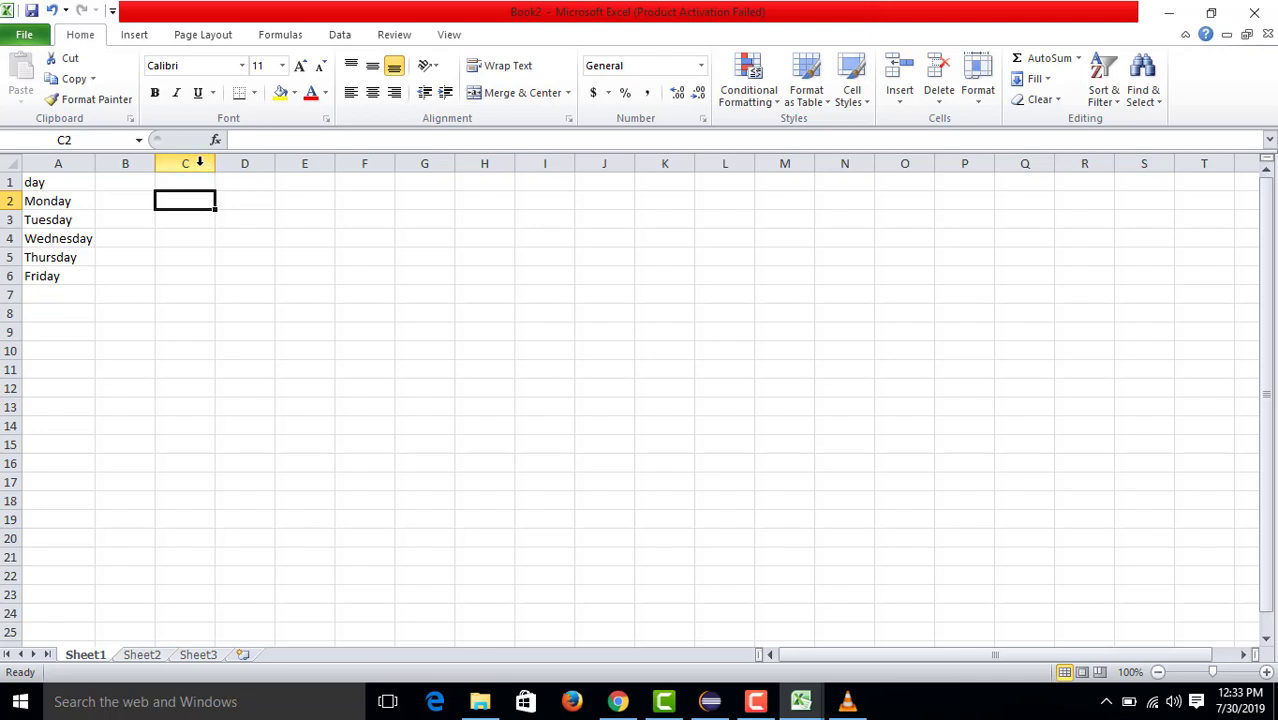
click(191, 184)
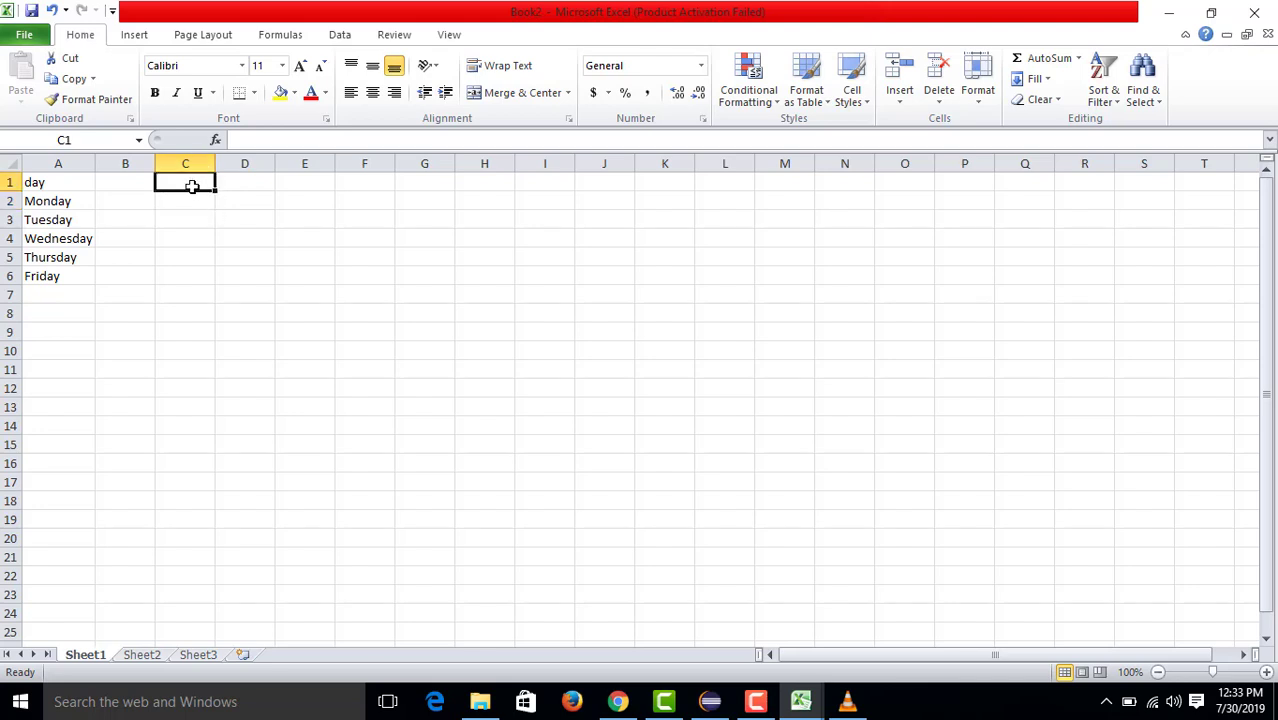
- Enter the heading "sl no" in cell B1 and the number 1 in cell B2
click(135, 184)
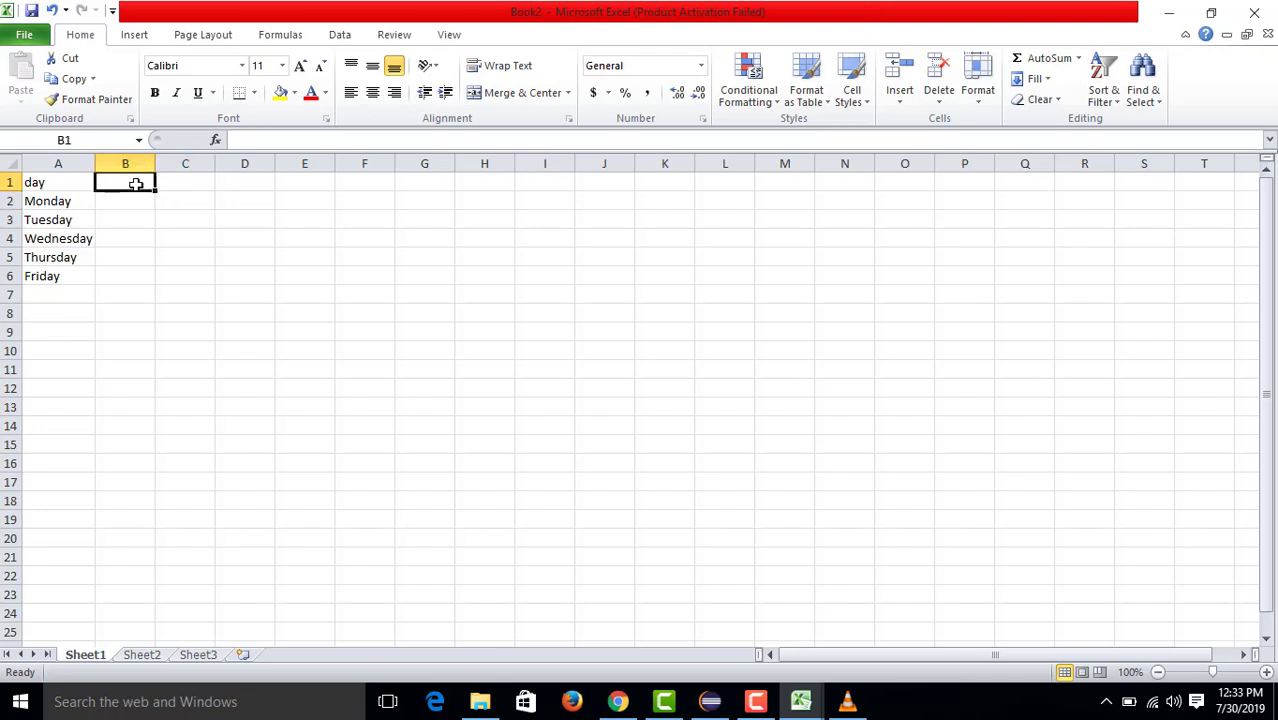
text(sl n)
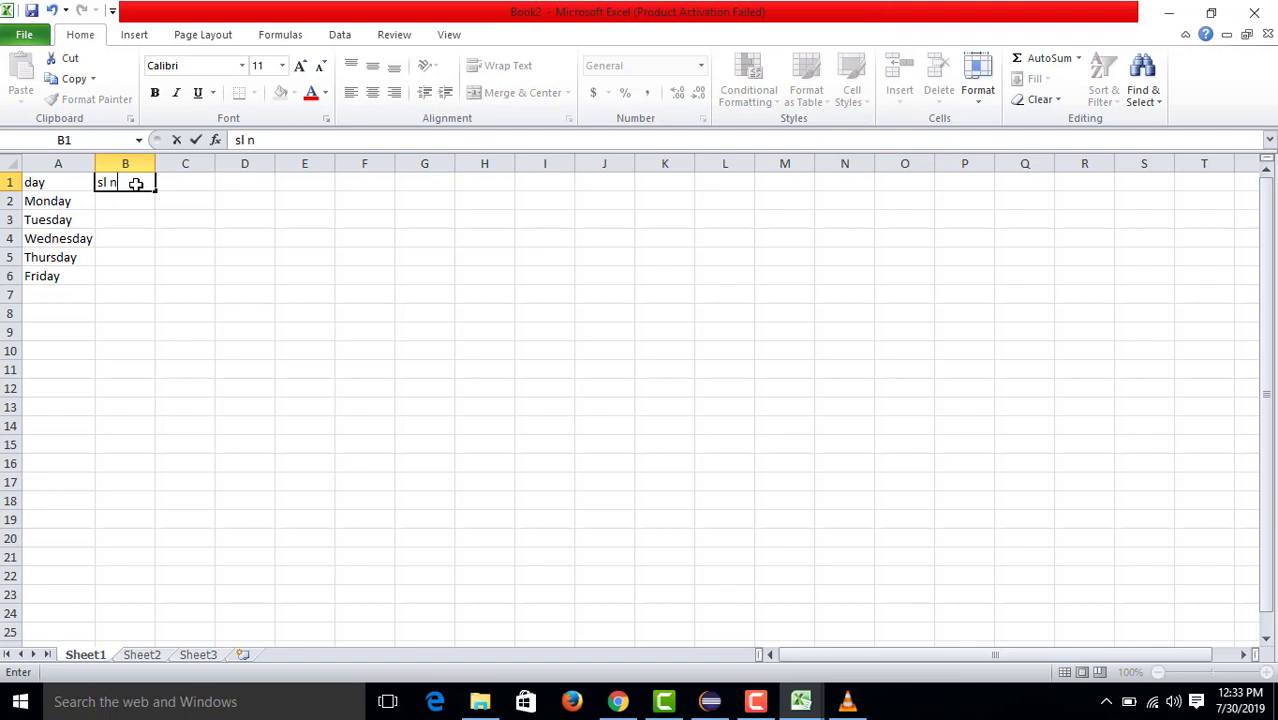
text(o)
click(145, 200)
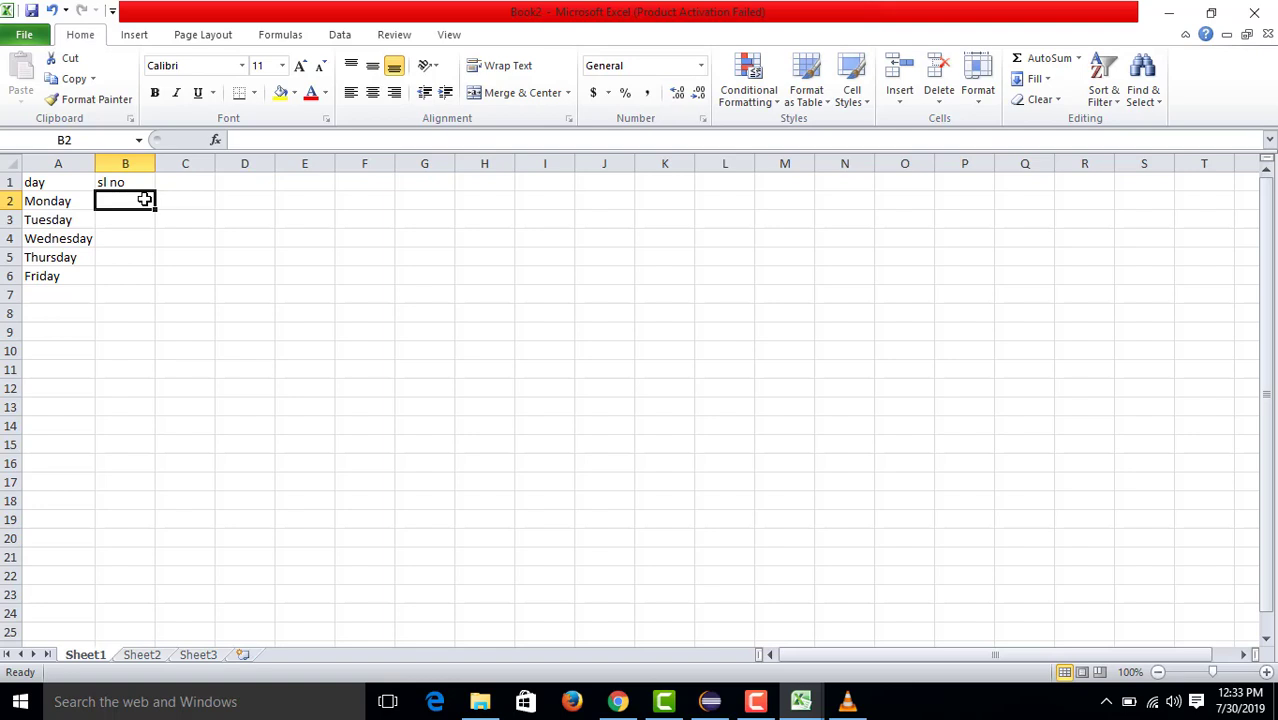
text(1)
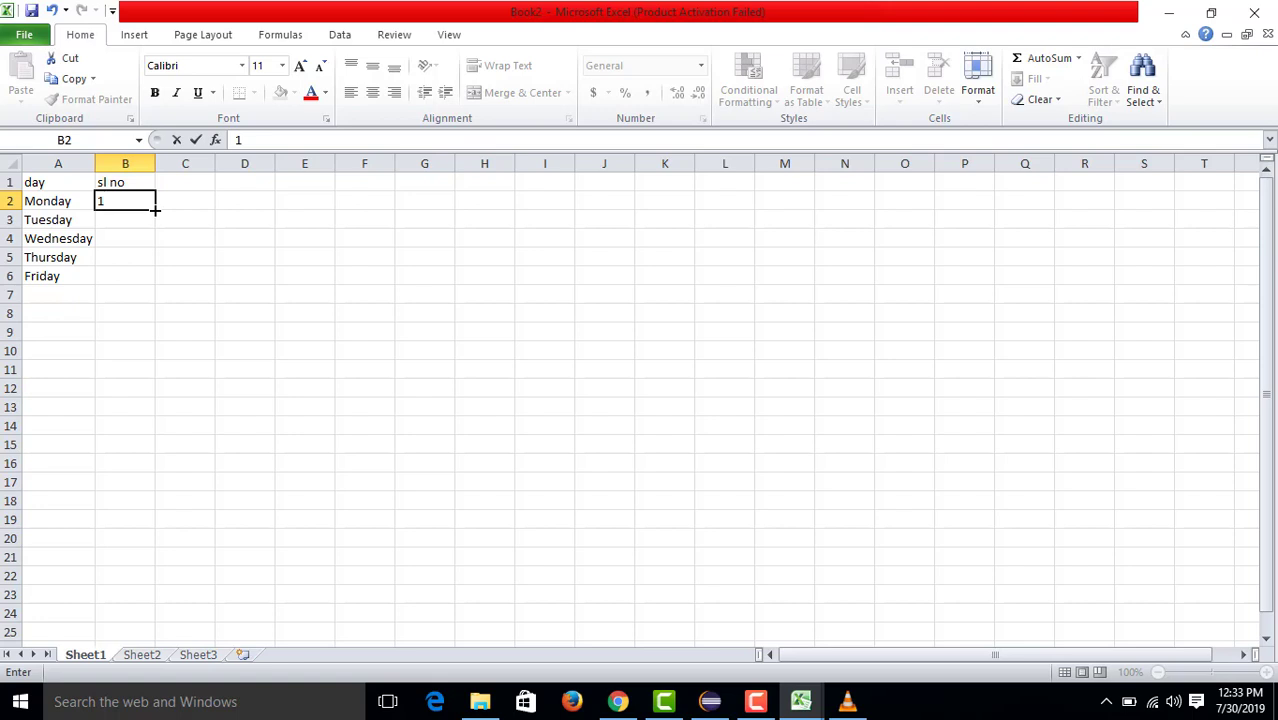
- Try to fill the number in B2 down through B5 with the fill handle, and undo the fill
drag(155, 210, 162, 265)
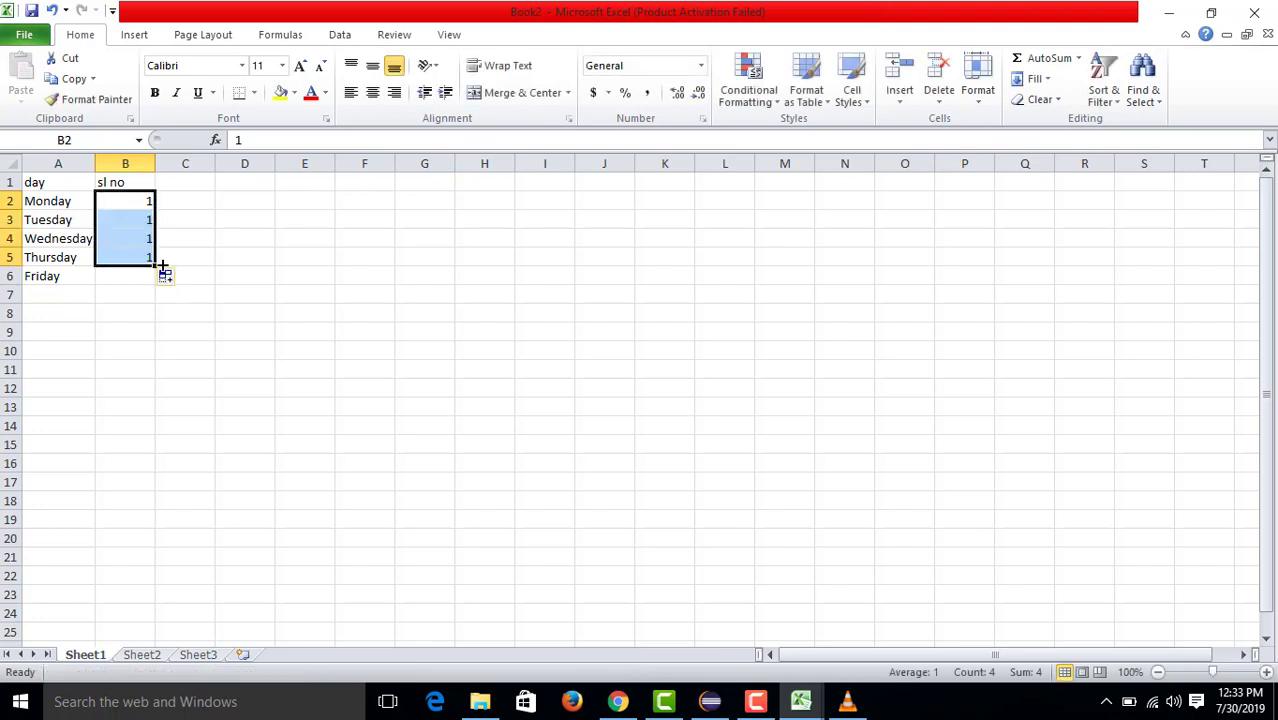
click(204, 252)
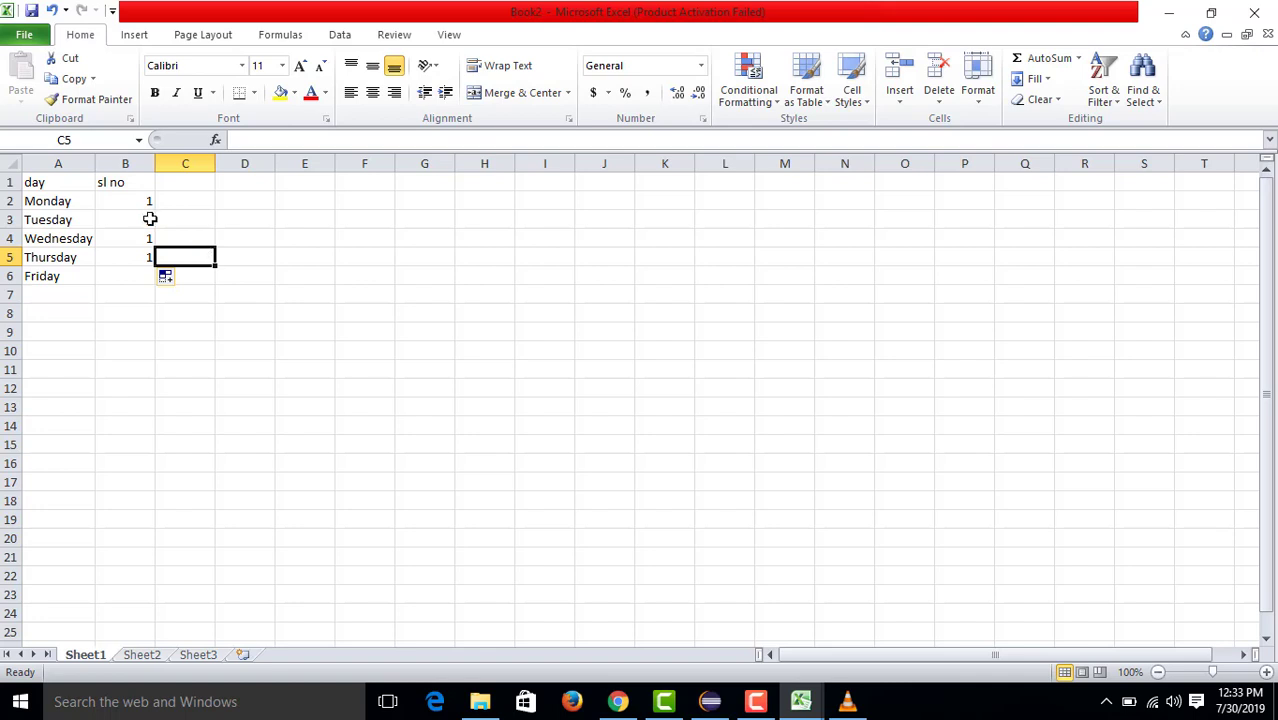
click(268, 403)
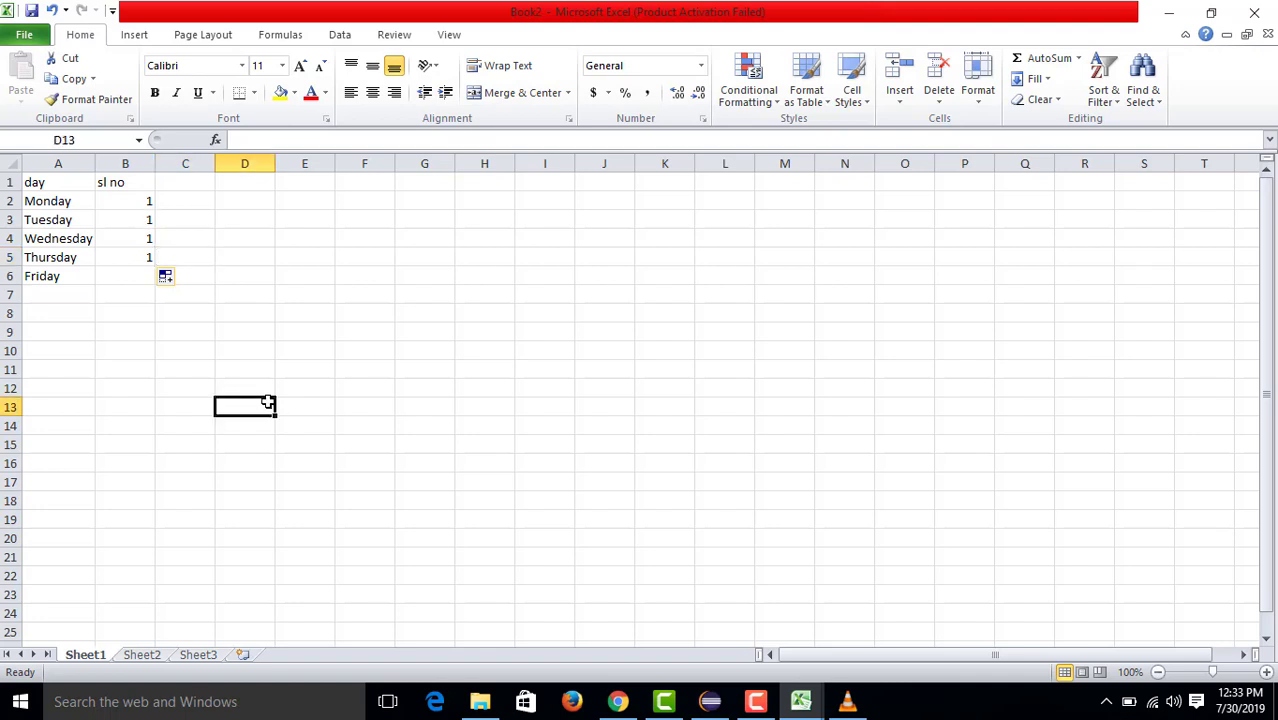
key(ctrl+z)
click(196, 298)
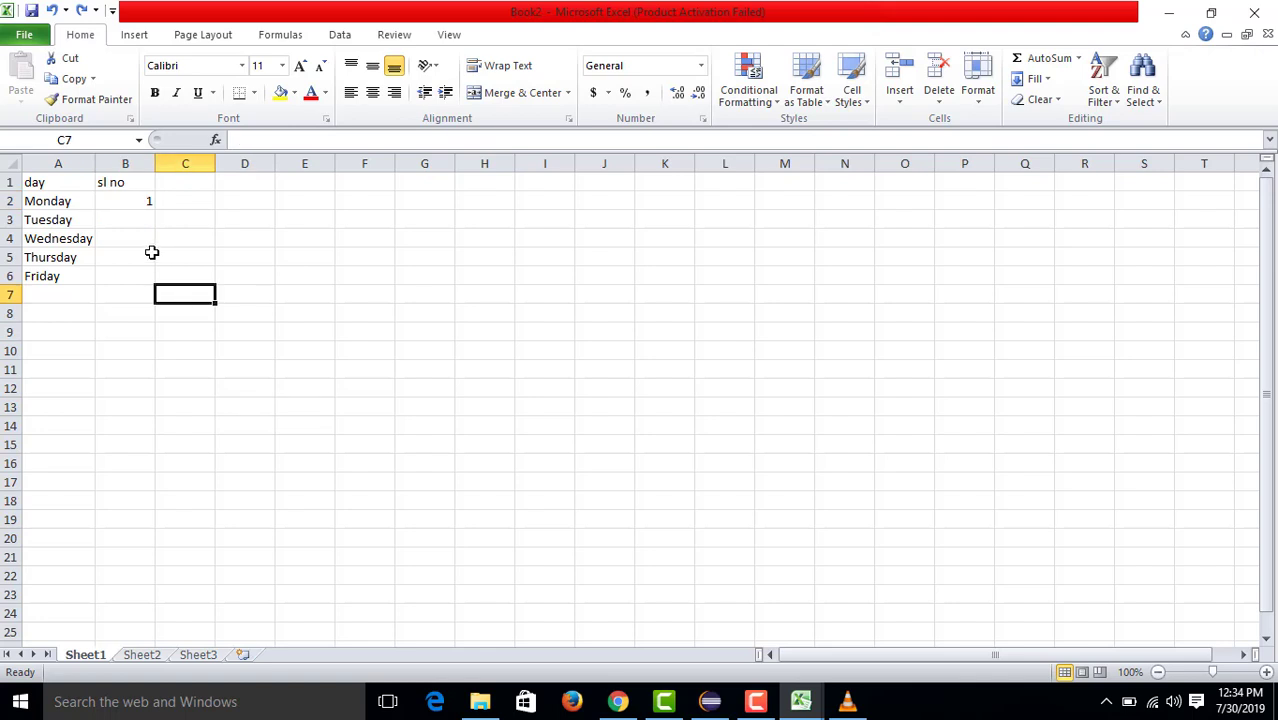
- Enter 2 in cell B3 as the second serial number
click(147, 220)
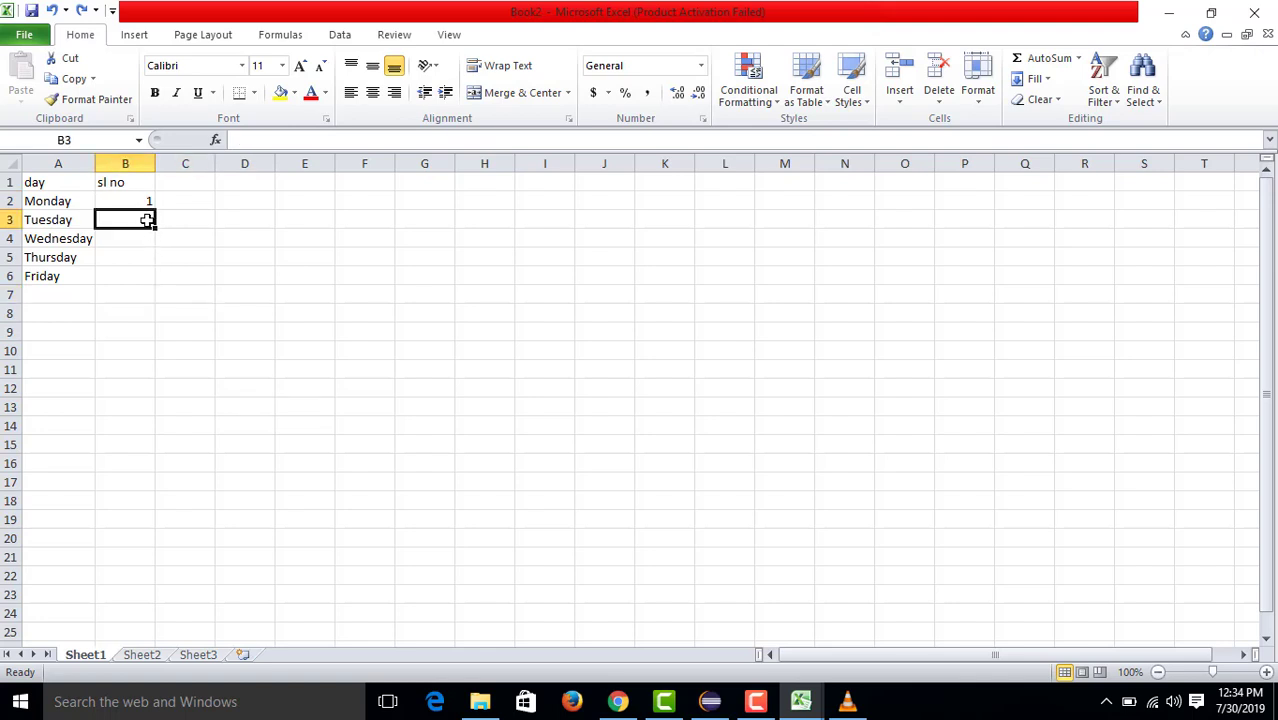
text(2)
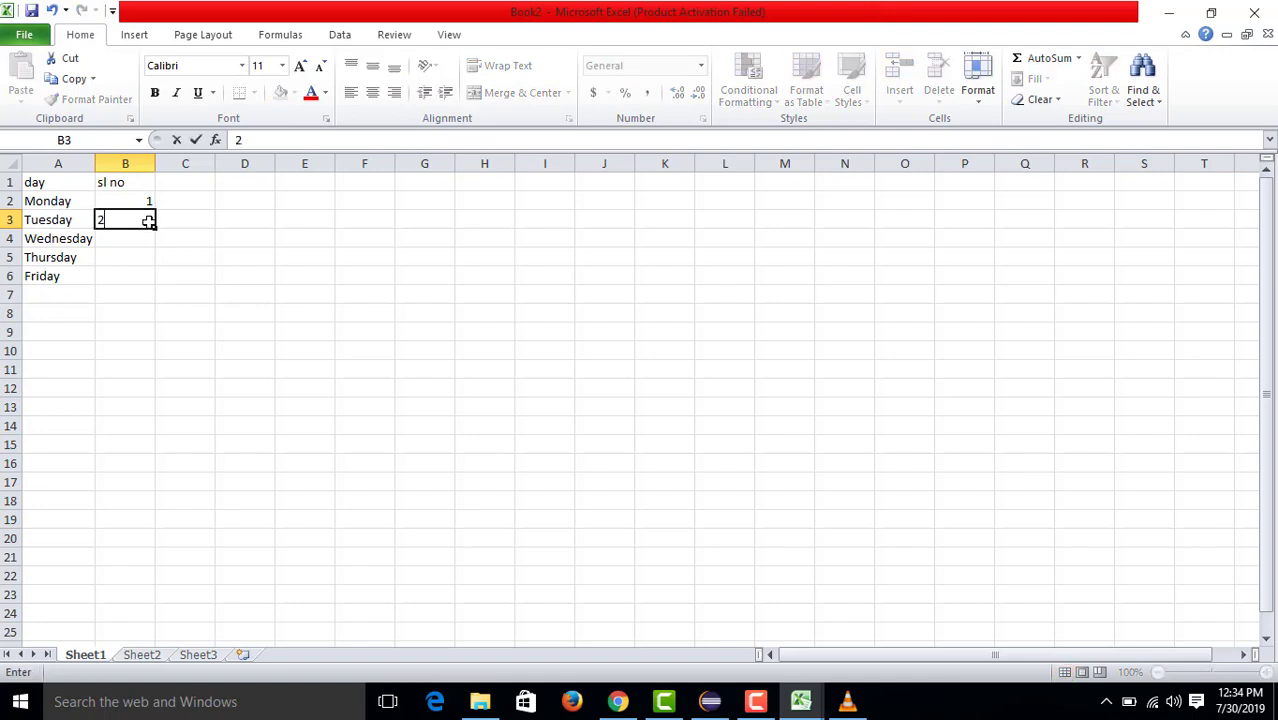
click(171, 277)
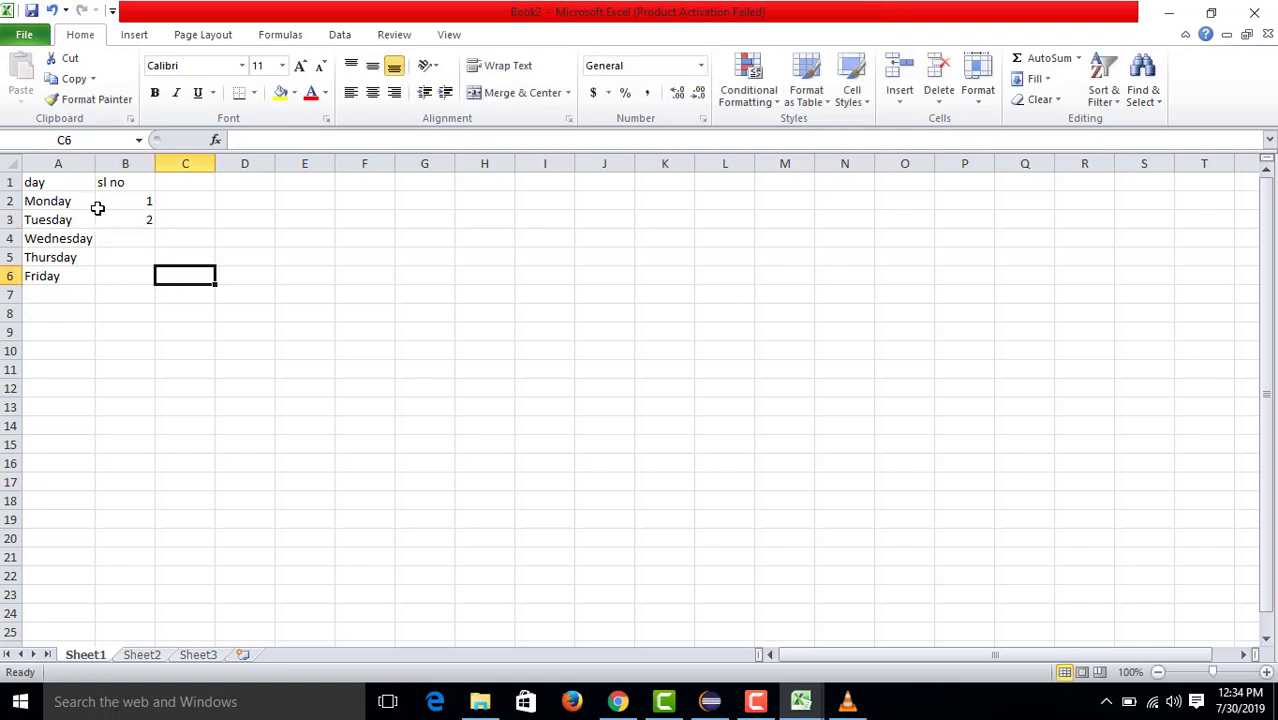
- Extend the number series in B2:B3 down to B11 so the serial numbers run from 1 to 10
click(136, 199)
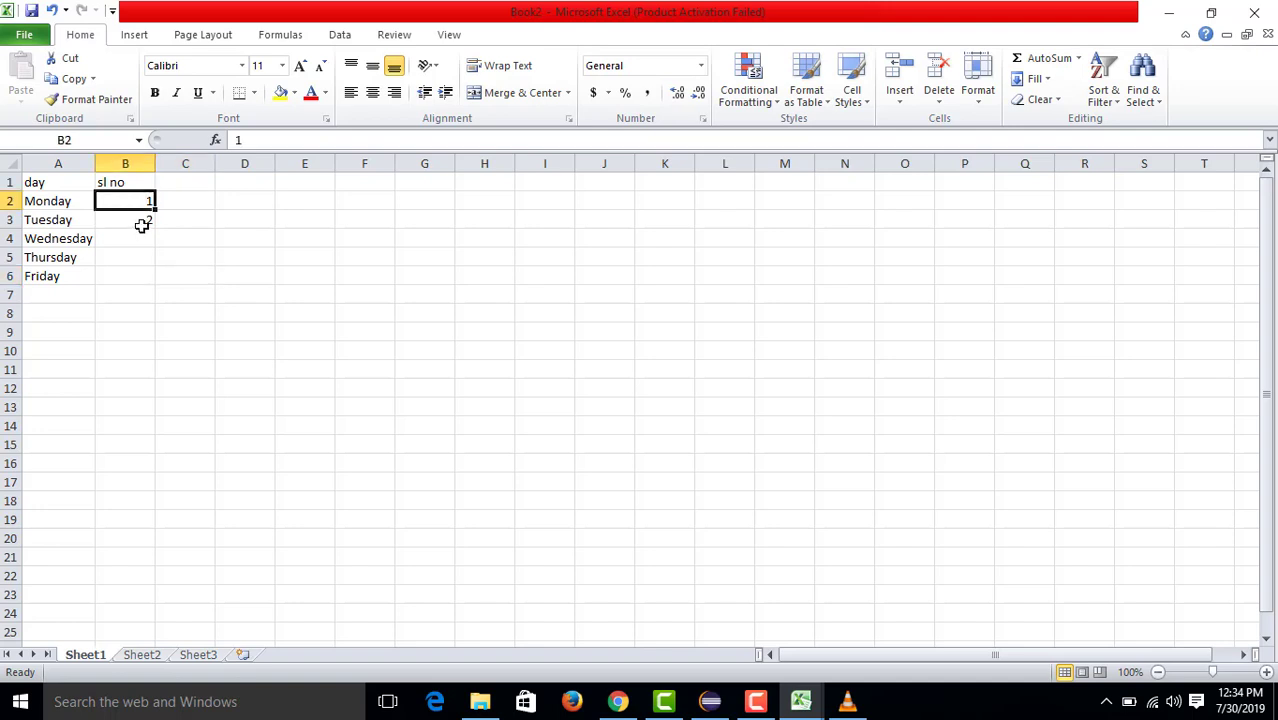
click(142, 226)
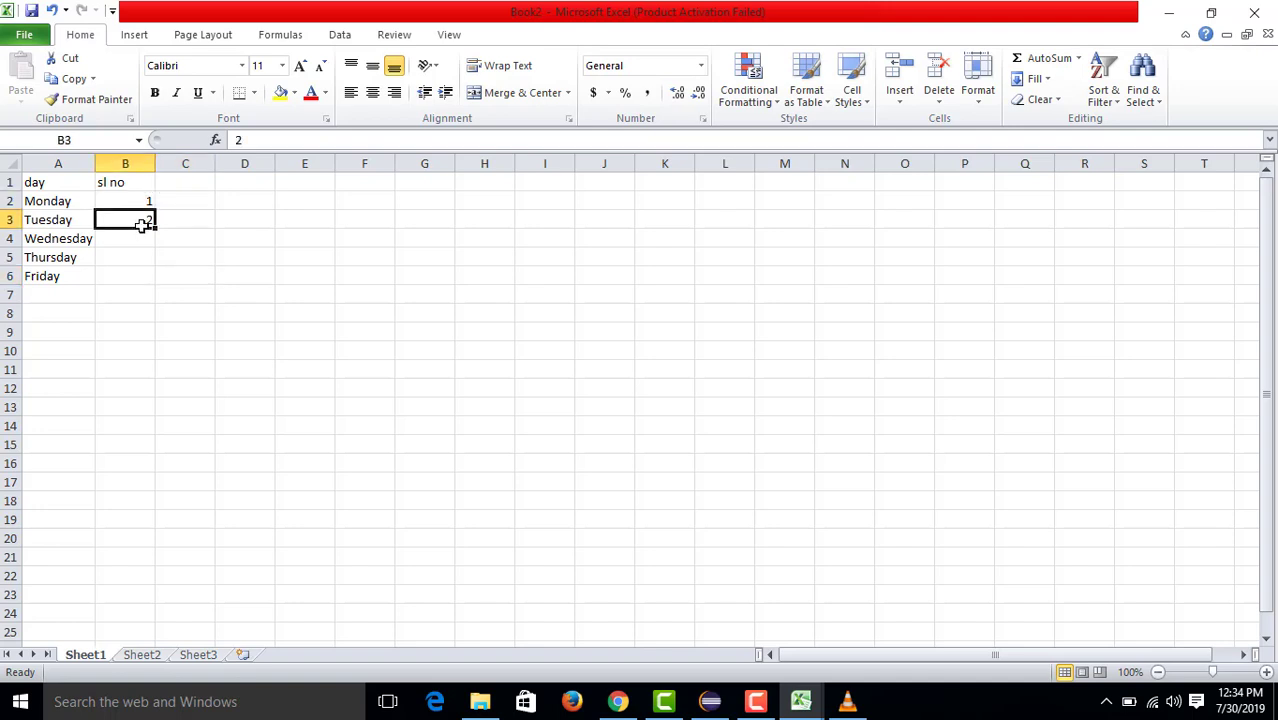
click(101, 200)
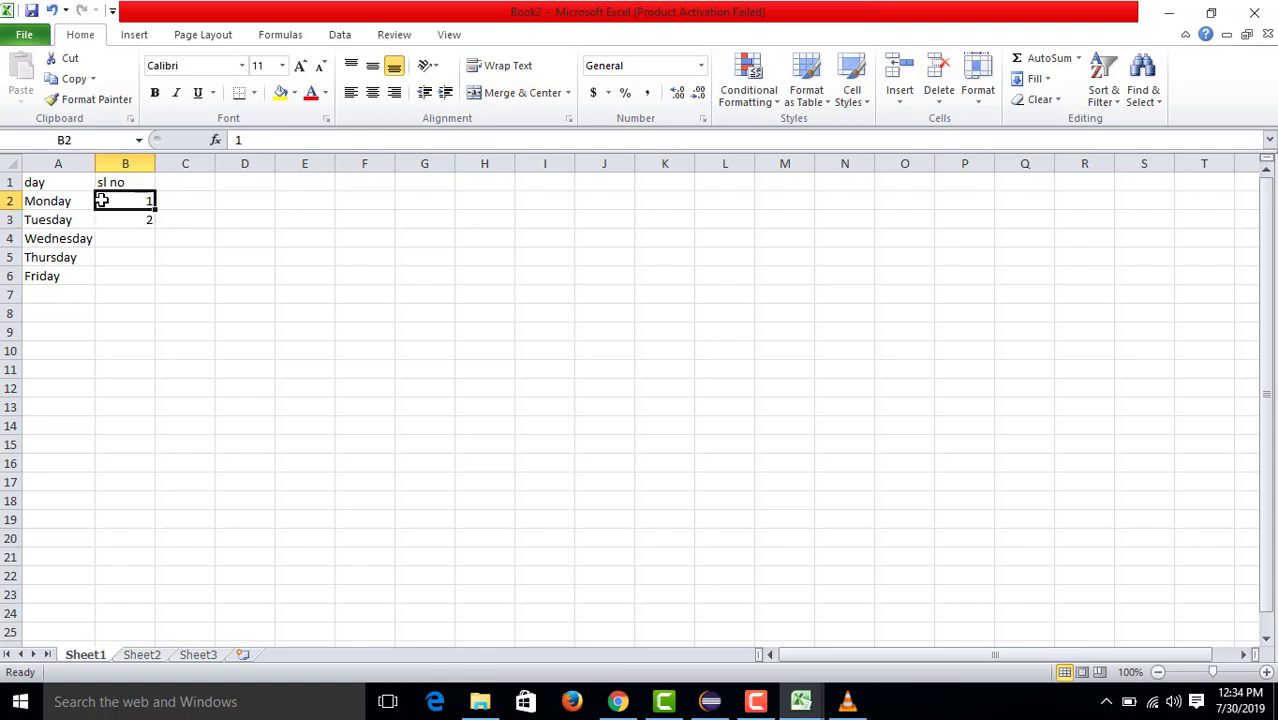
drag(101, 200, 111, 217)
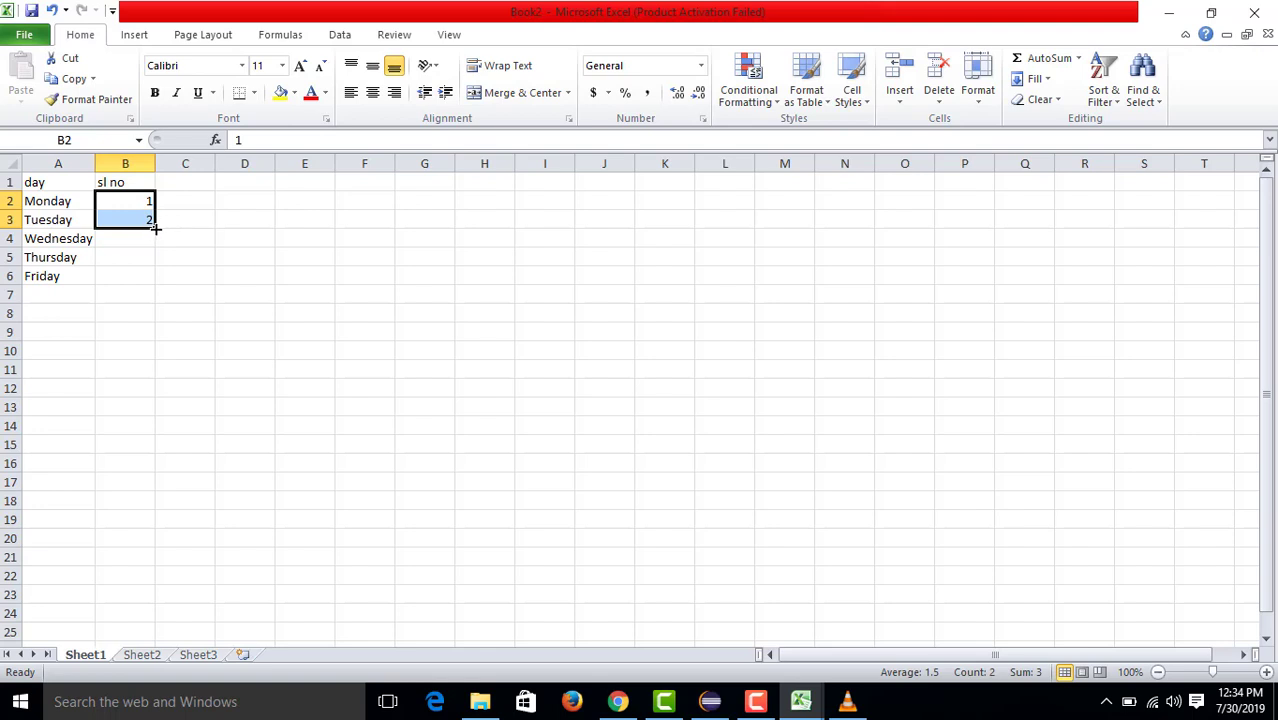
drag(155, 228, 177, 382)
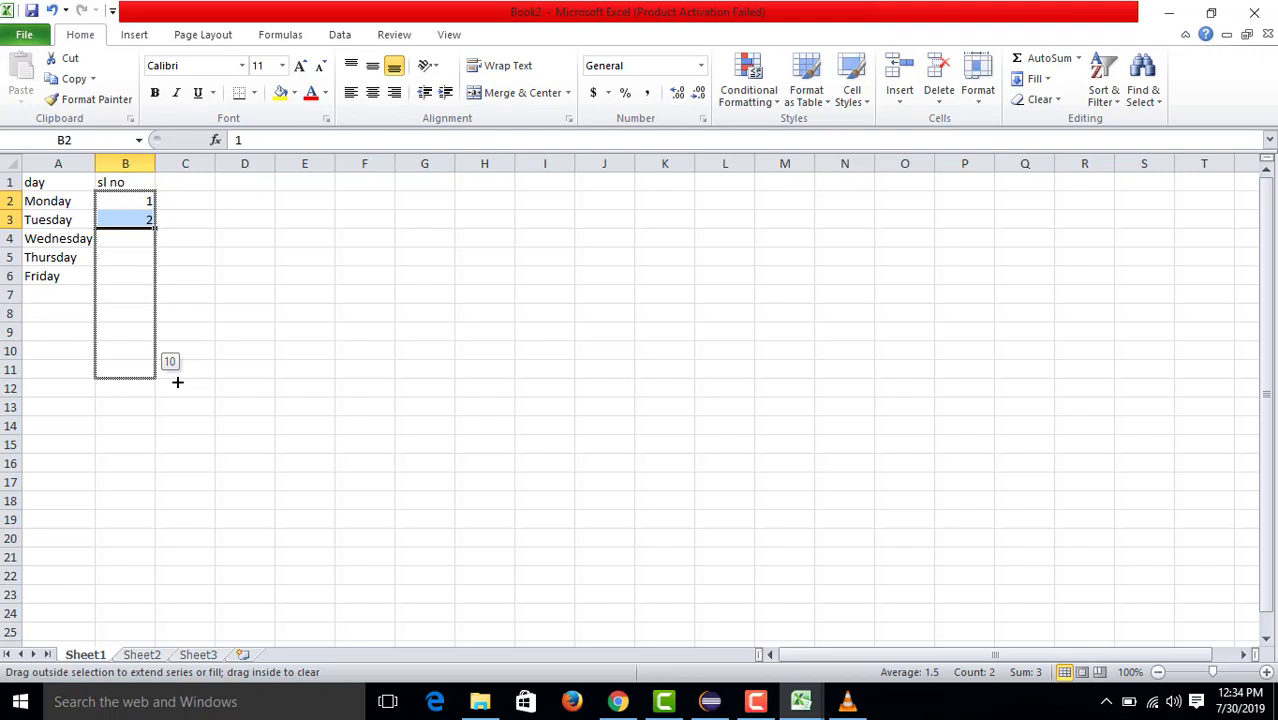
drag(177, 382, 177, 383)
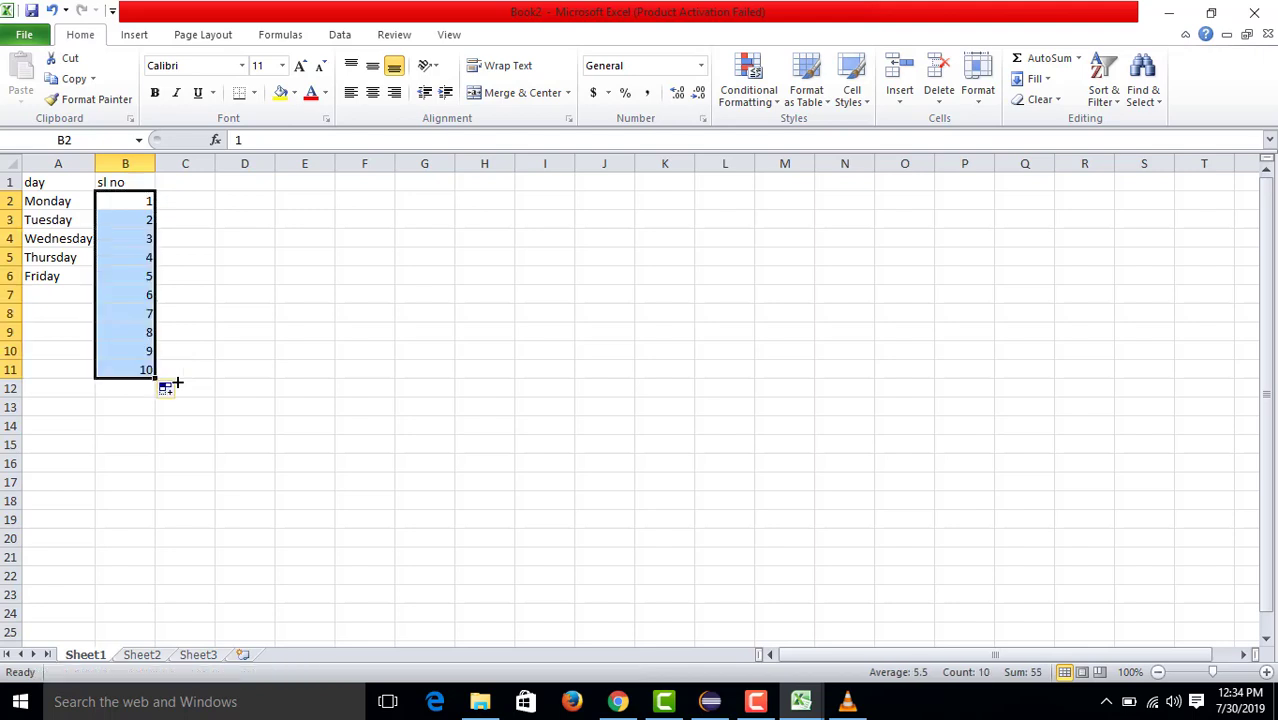
click(344, 241)
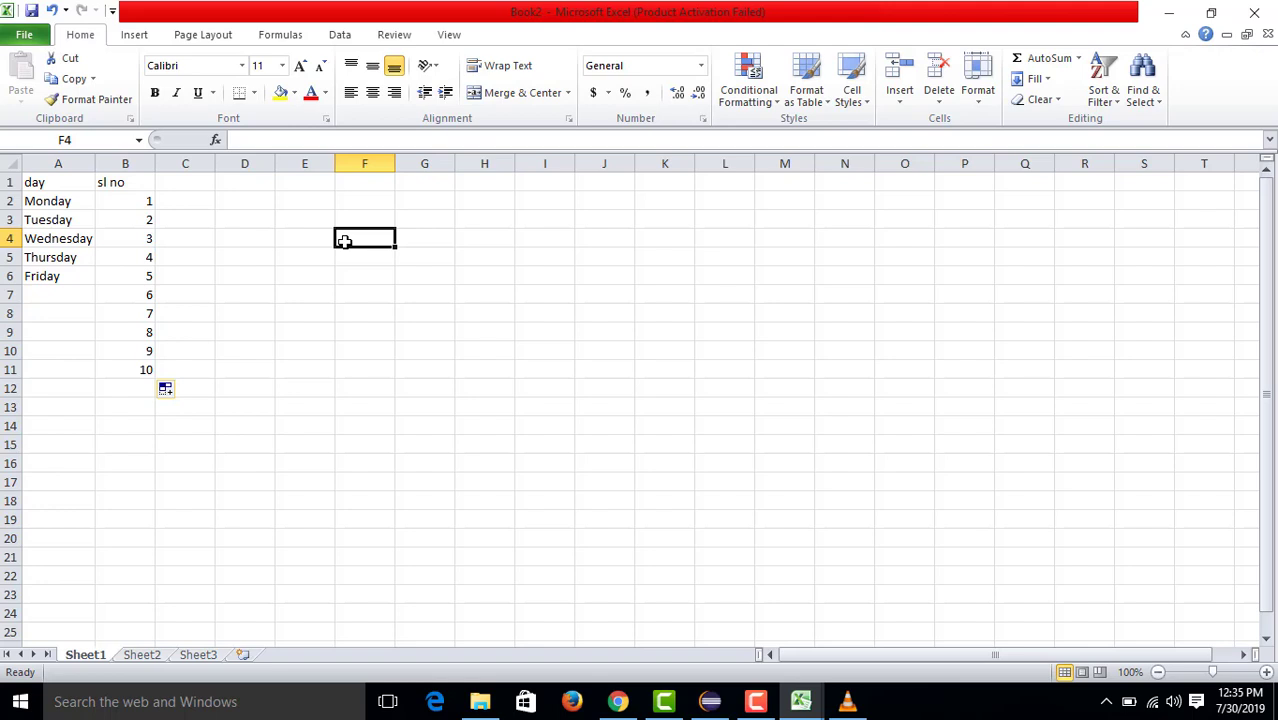
click(218, 218)
click(120, 201)
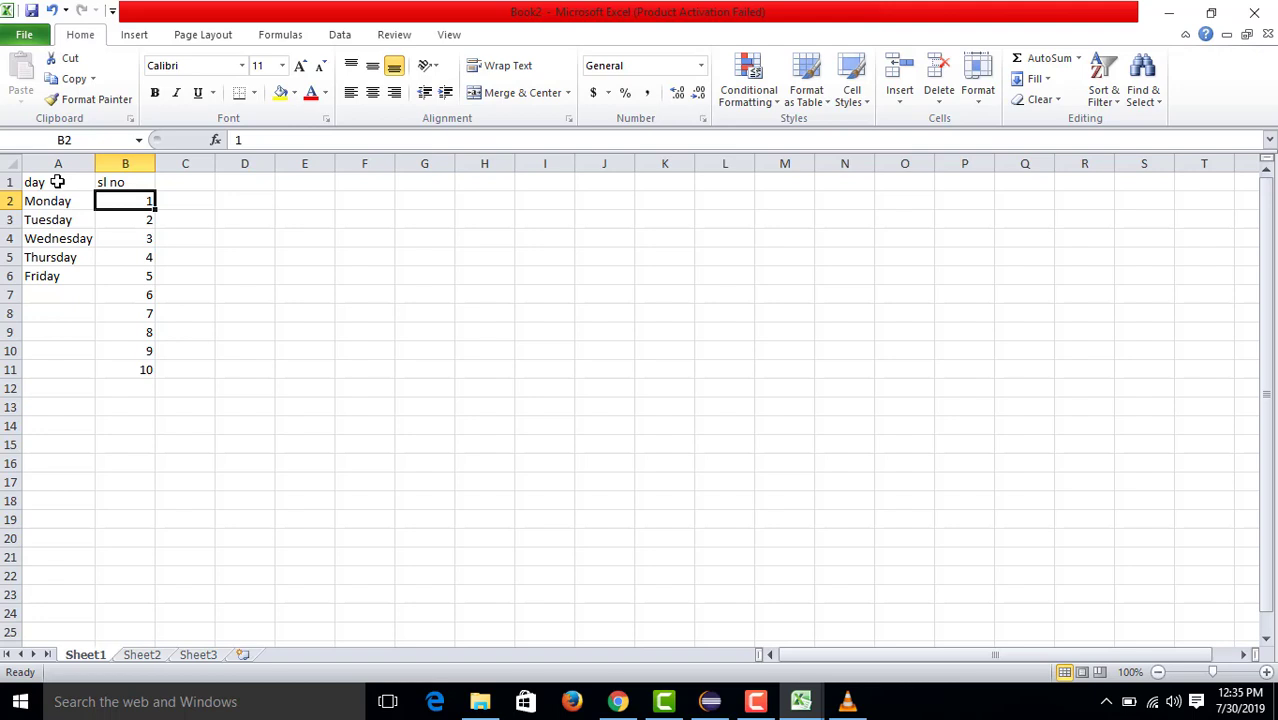
- Make the "day" heading in A1 bold, and the "sl no" heading in B1 bold, italic and underlined
click(57, 181)
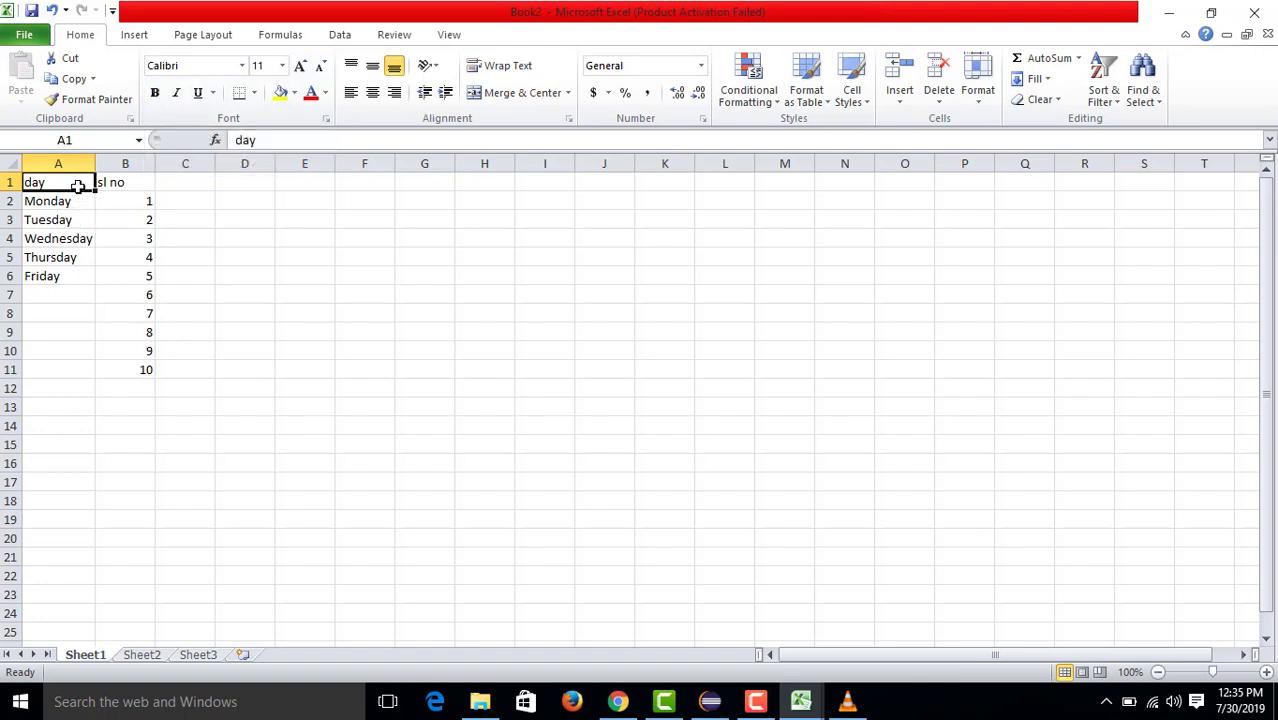
click(154, 93)
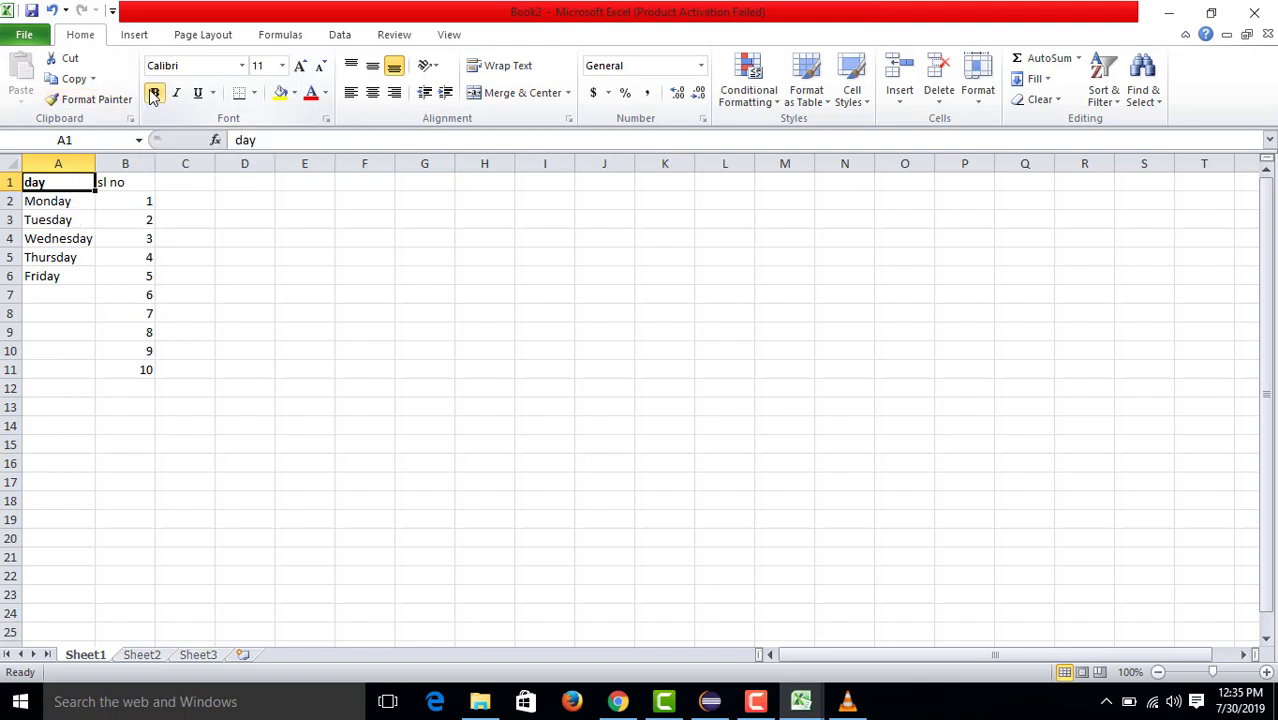
click(116, 187)
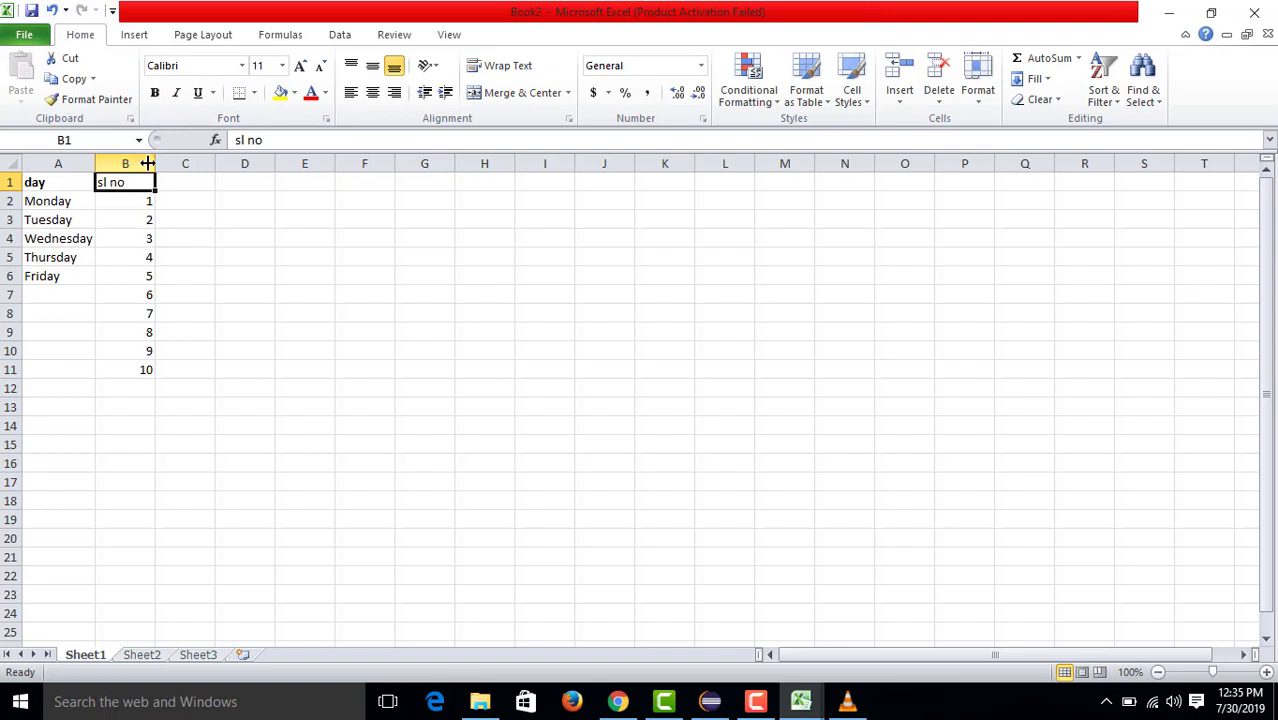
click(155, 96)
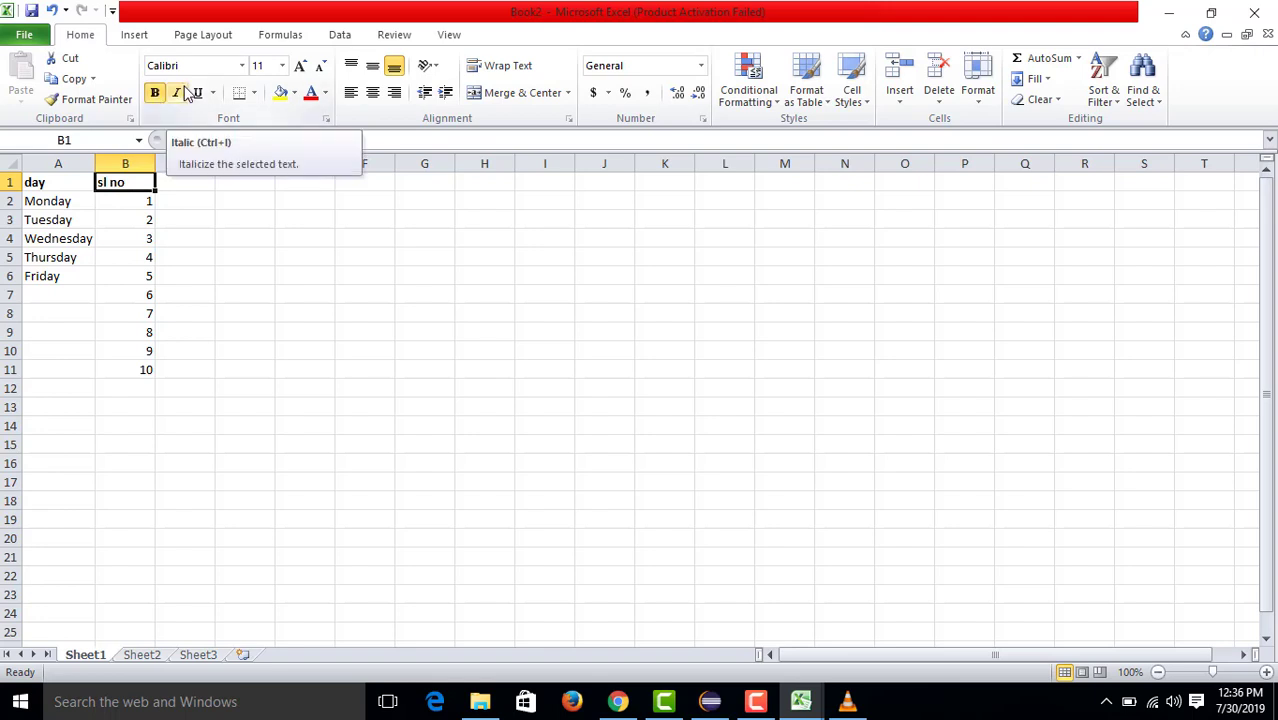
click(184, 90)
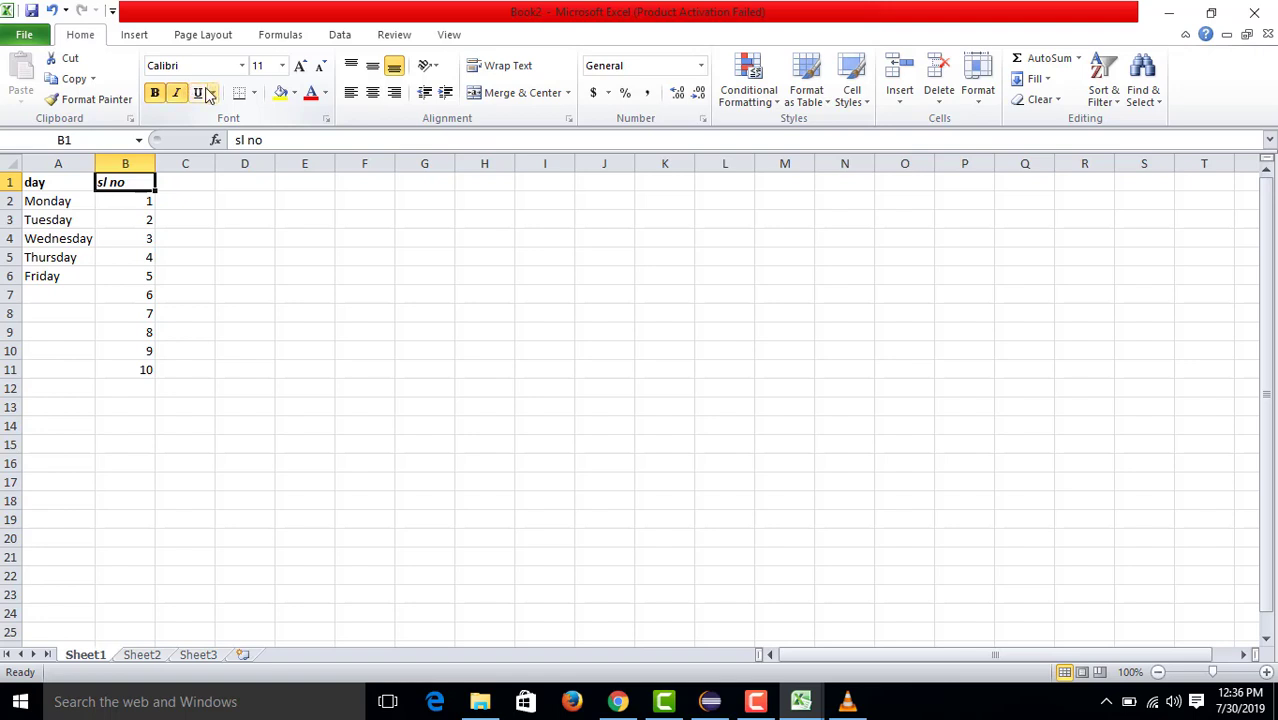
click(203, 94)
click(244, 244)
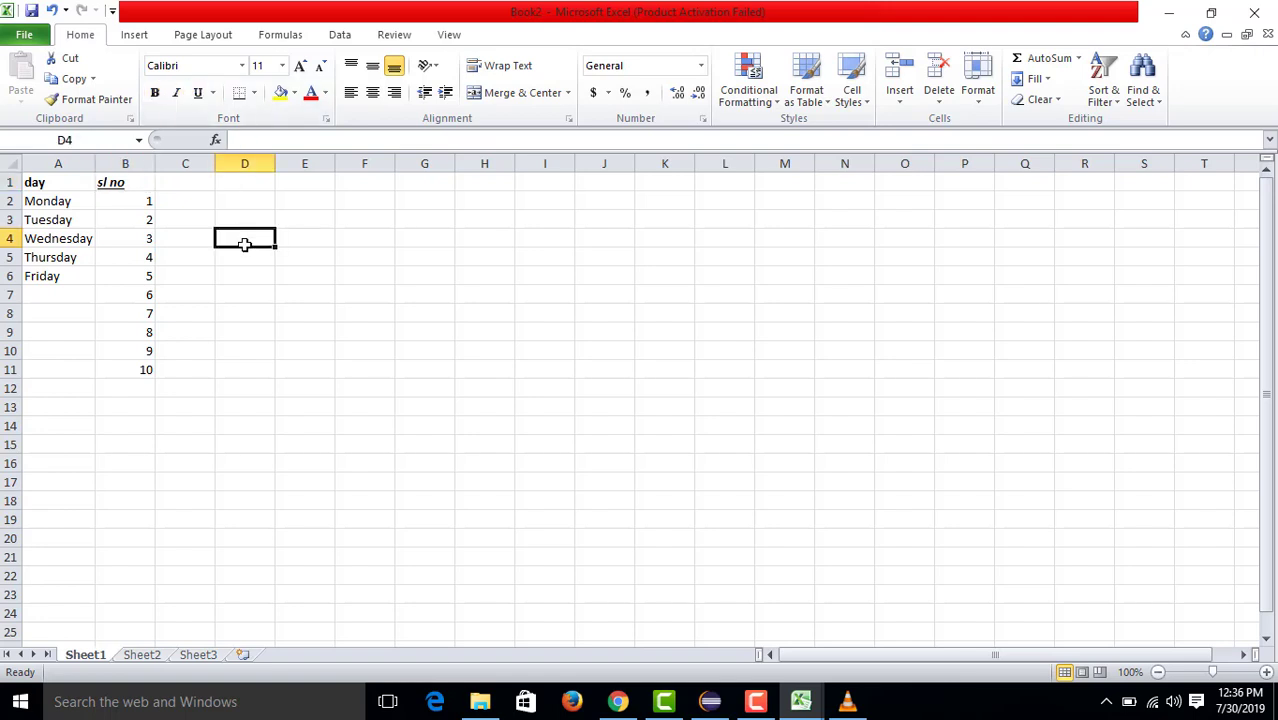
- Undo the font style changes made to the headings in A1 and B1
key(ctrl+Home)
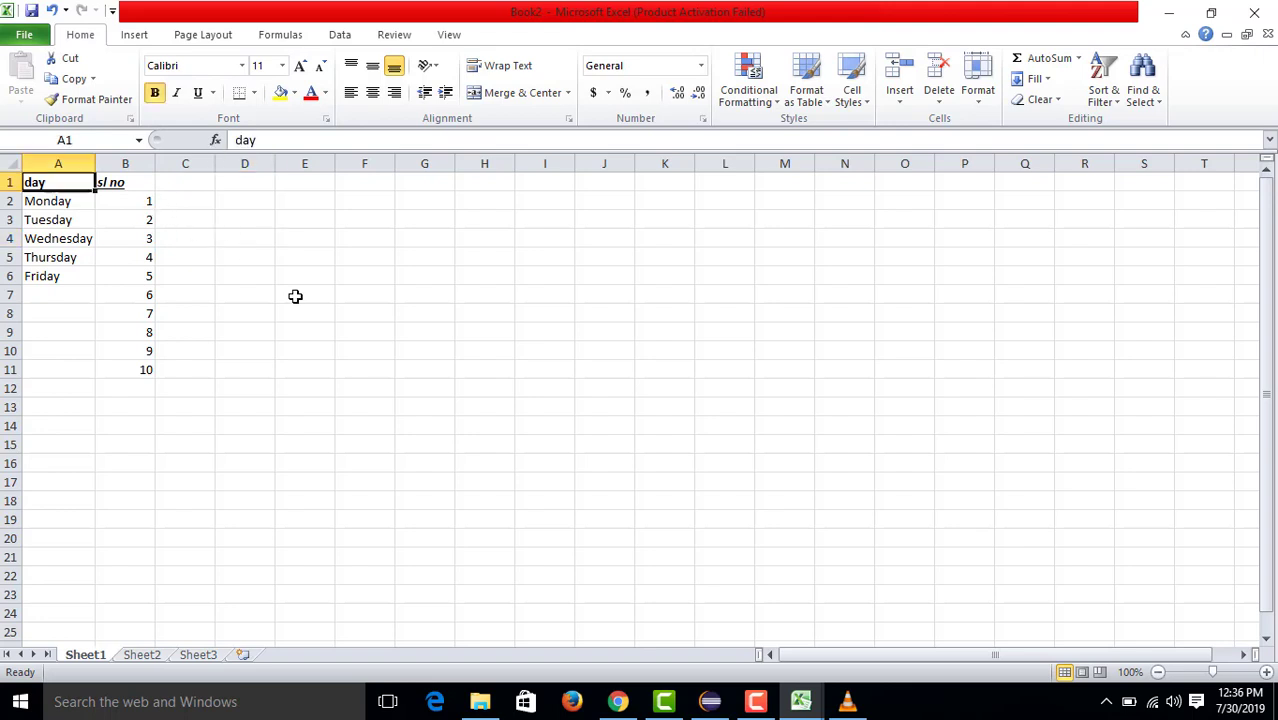
key(ctrl+z)
key(ctrl+z)
key(ctrl+z)
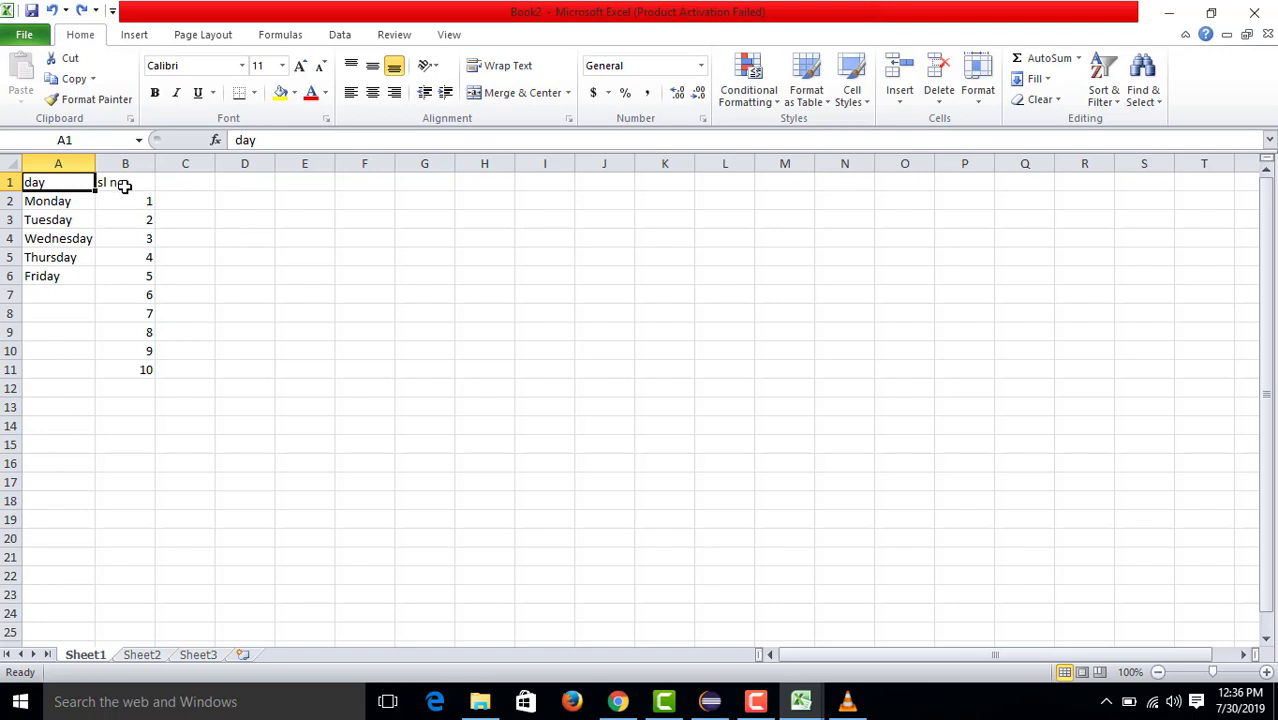
- Format the whole of row 1 as bold and italic
click(8, 182)
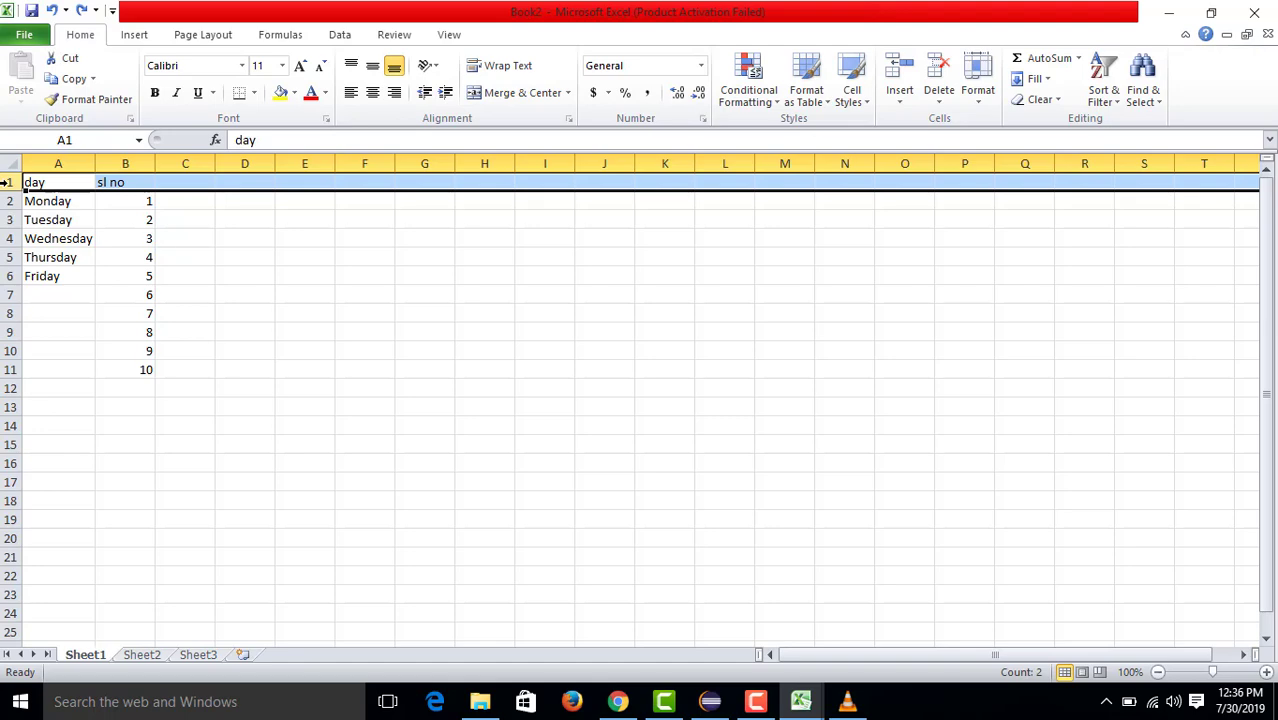
click(156, 93)
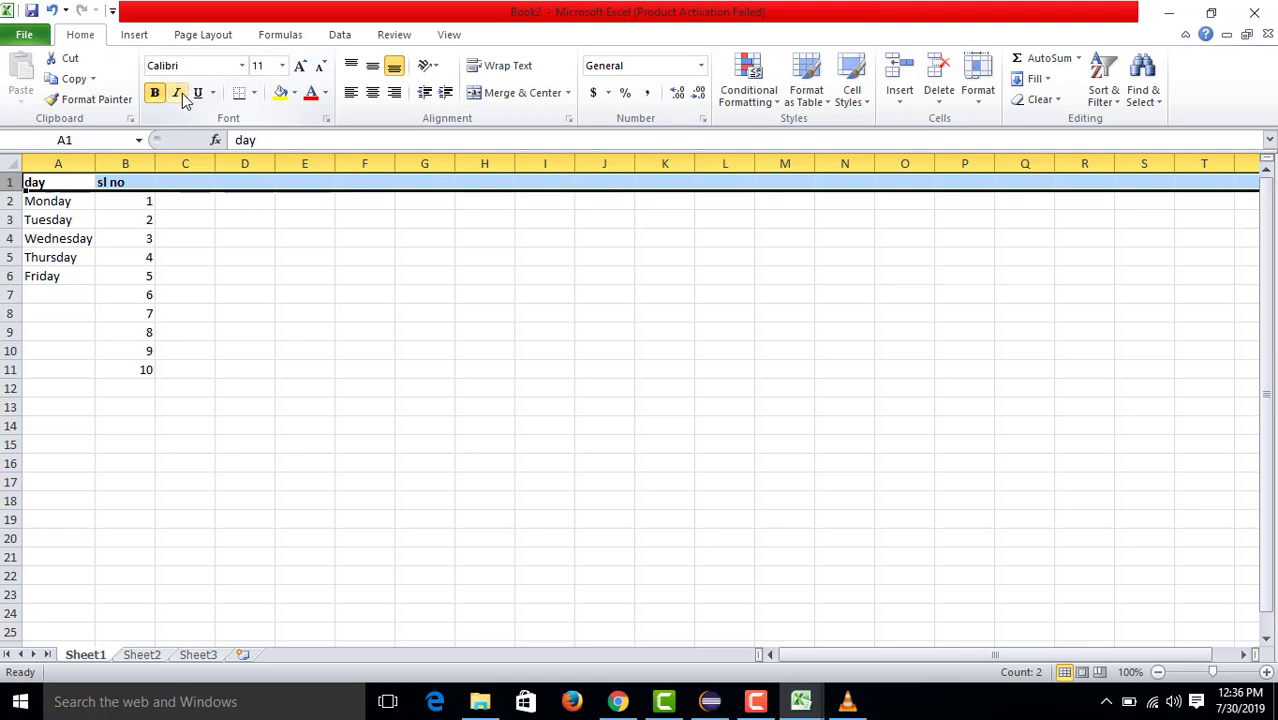
click(178, 95)
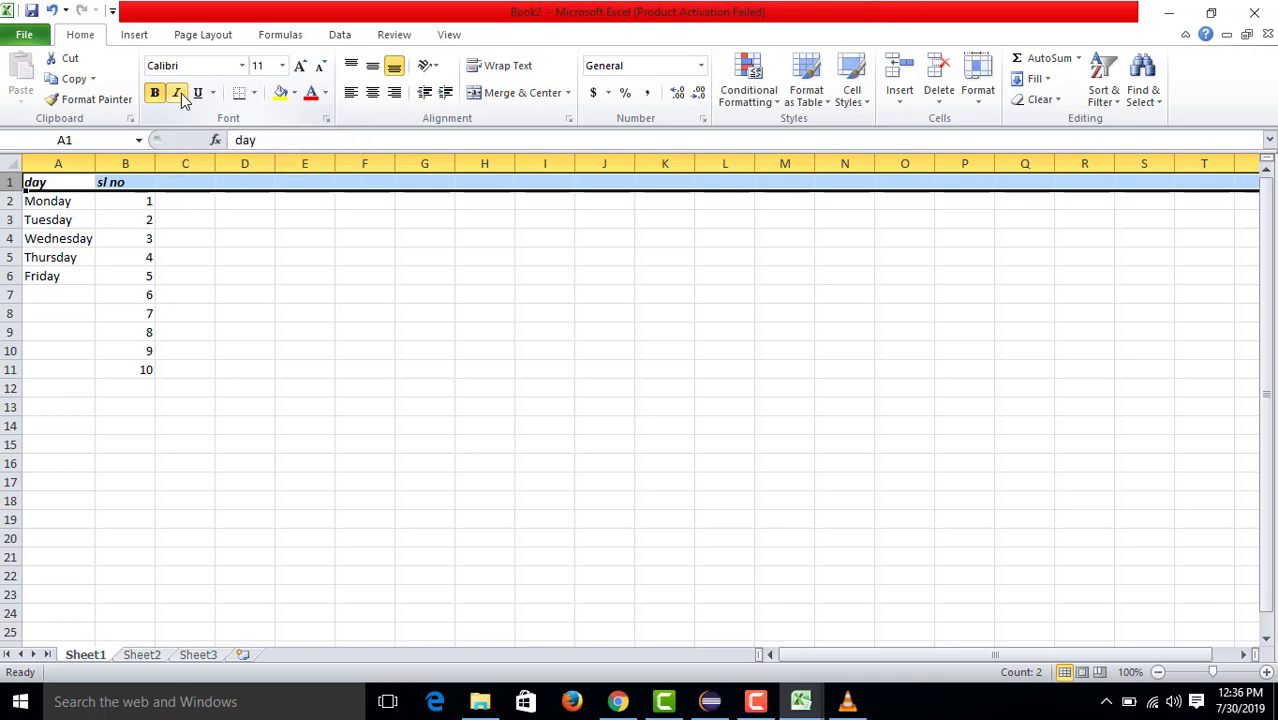
- Enter the sample text "dhghg" in C1, and start an entry "df" in C3 but cancel it
click(185, 186)
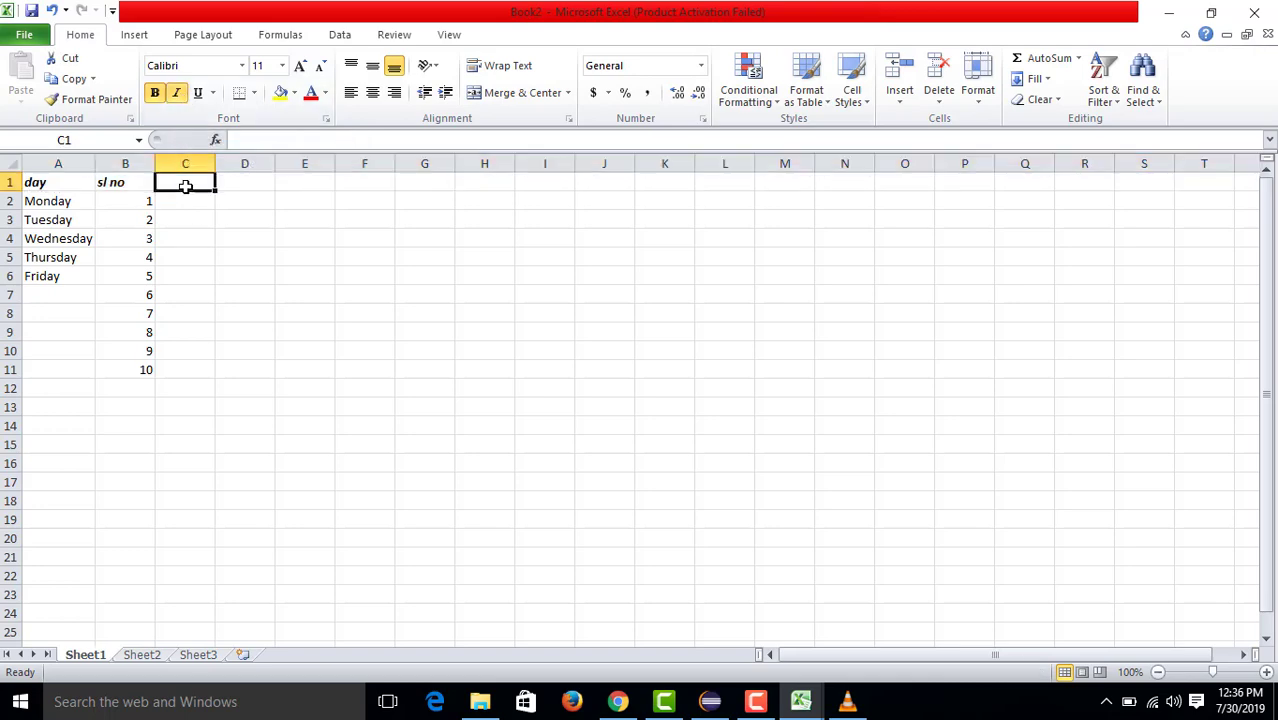
text(dhghg)
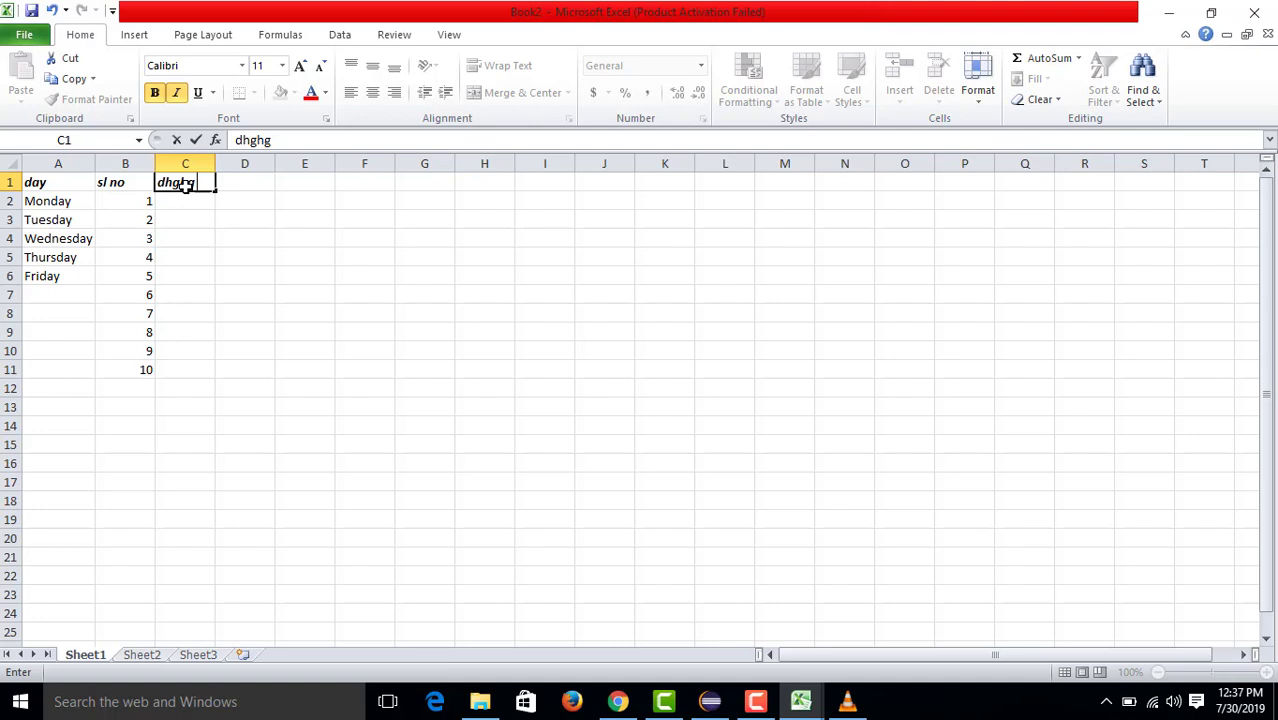
click(186, 216)
text(df)
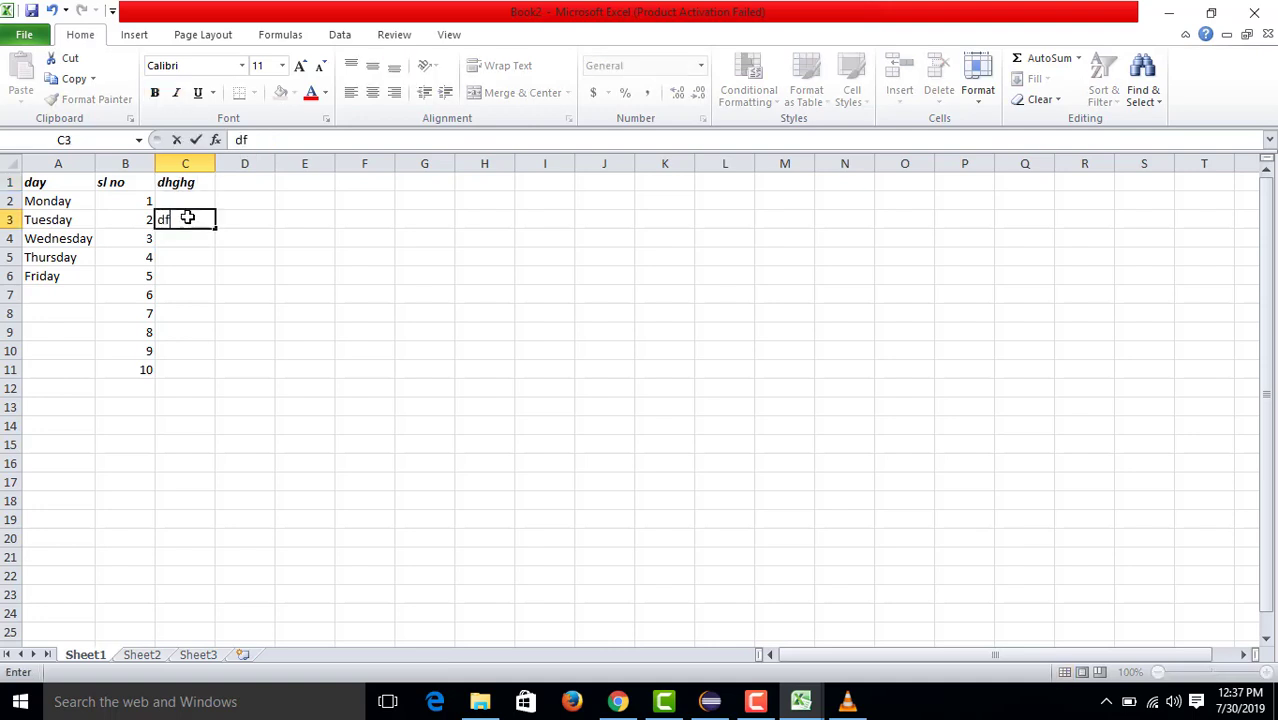
key(Escape)
click(255, 276)
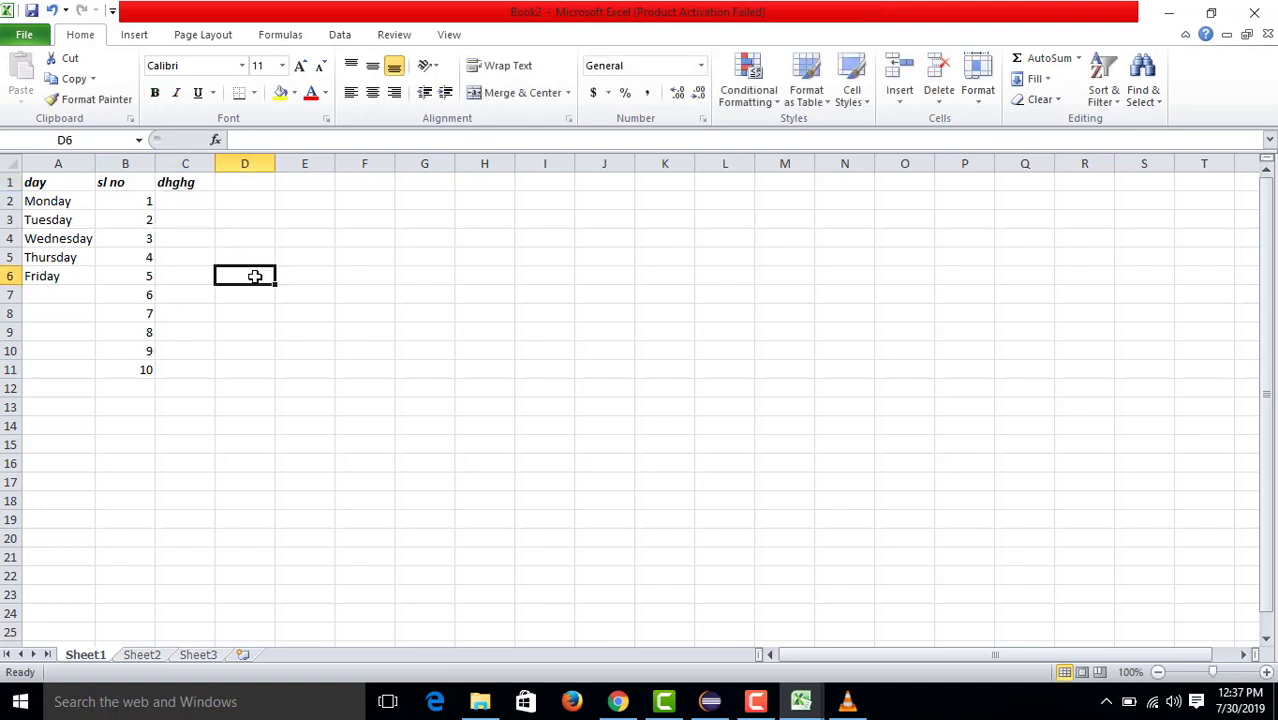
- Undo the C1 text entry and the bold and italic formatting of row 1
key(ctrl+z)
key(ctrl+z)
key(ctrl+z)
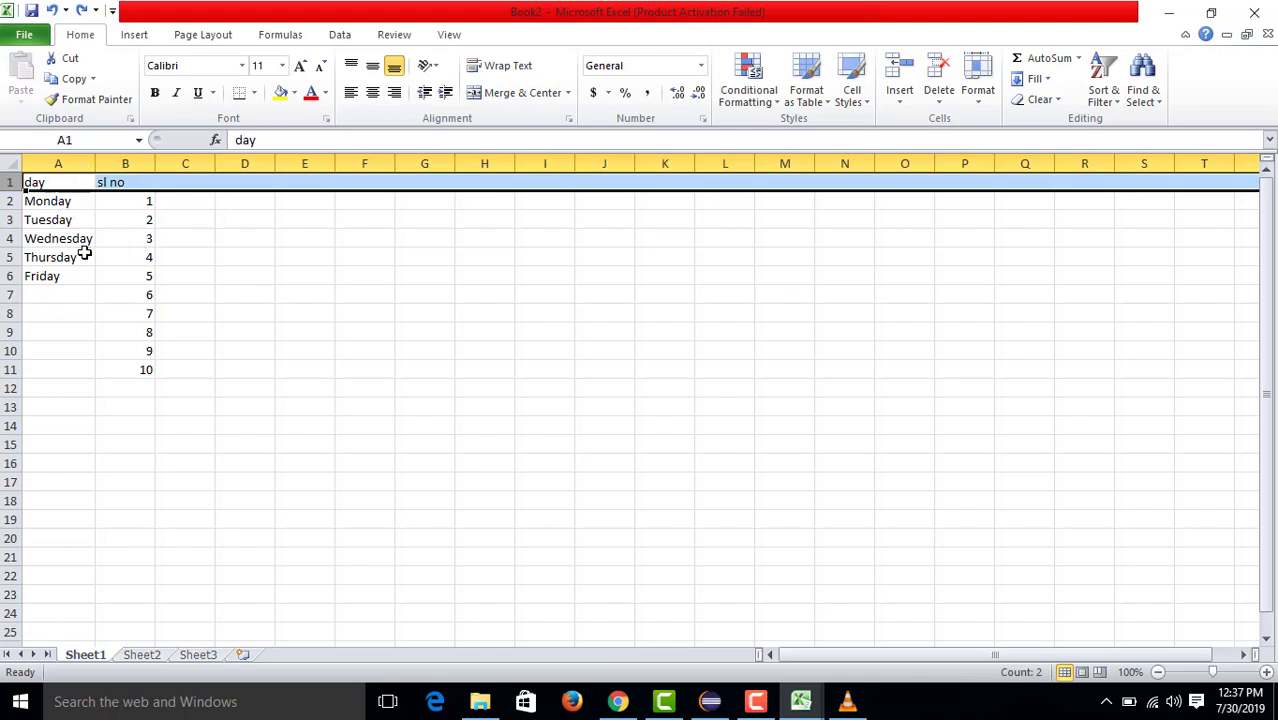
- Try widening column A manually, undo it, and auto-fit the column to its longest weekday name
click(89, 238)
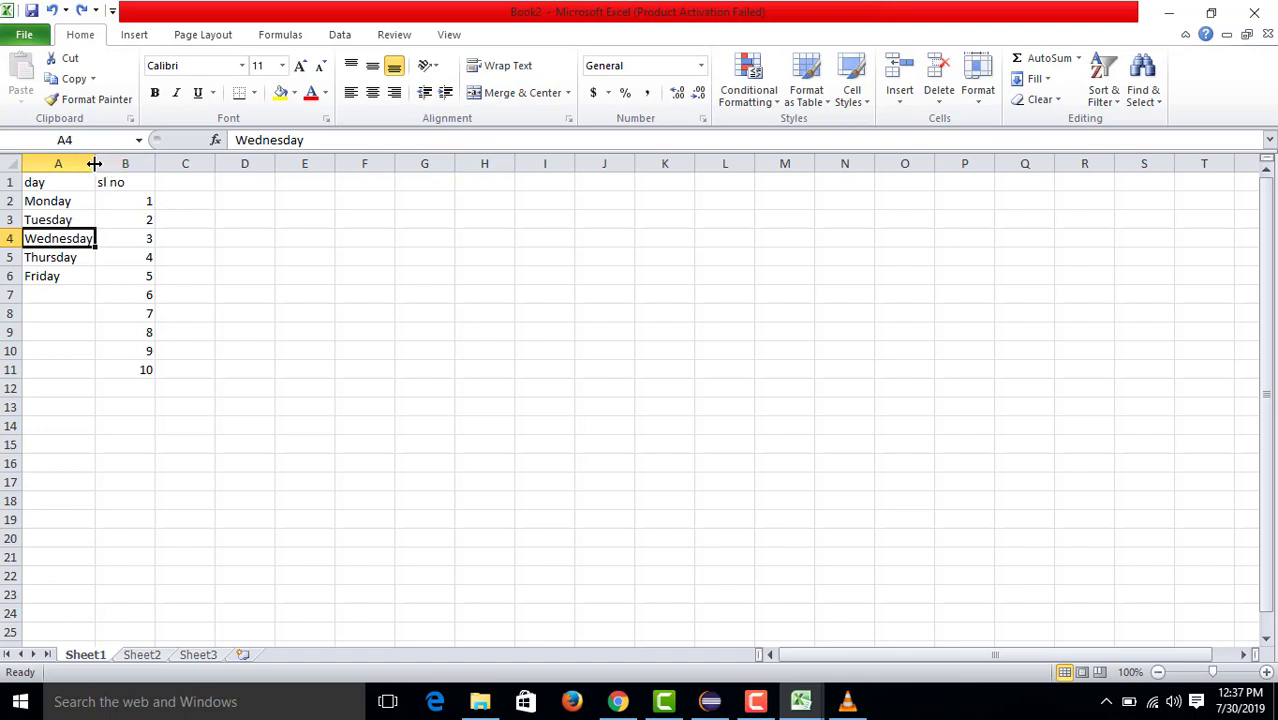
drag(95, 163, 110, 163)
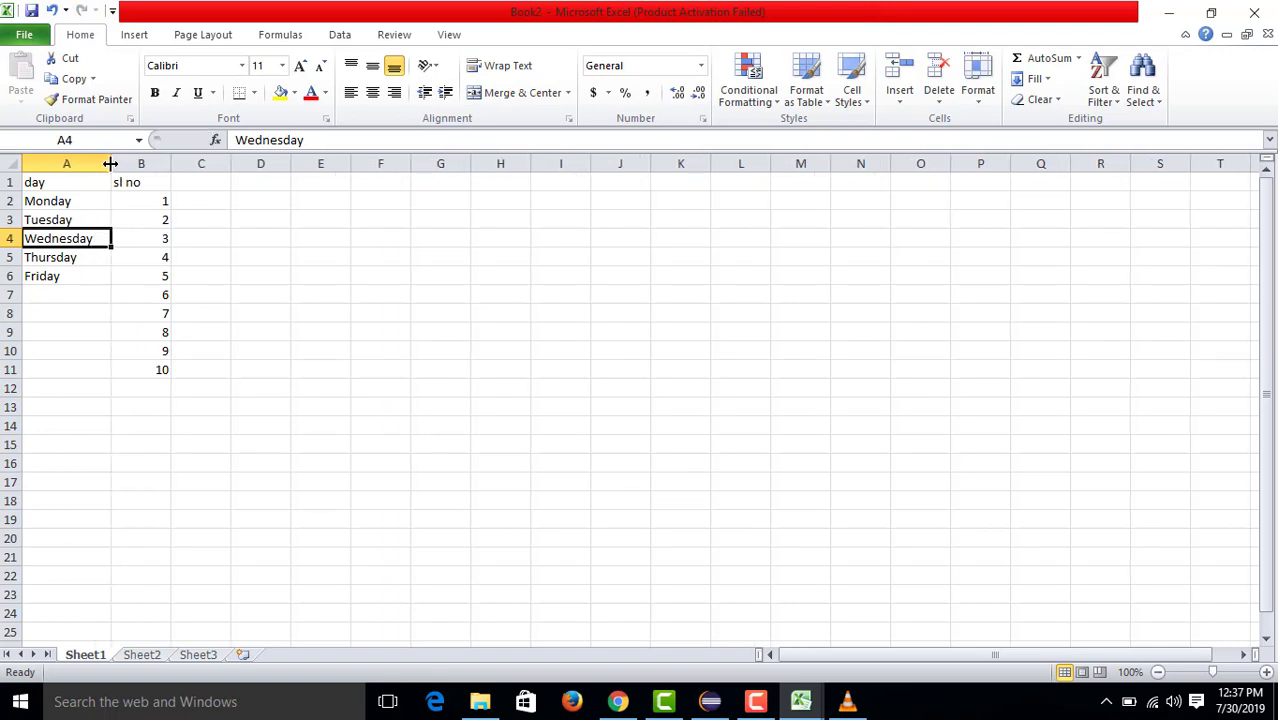
key(ctrl+z)
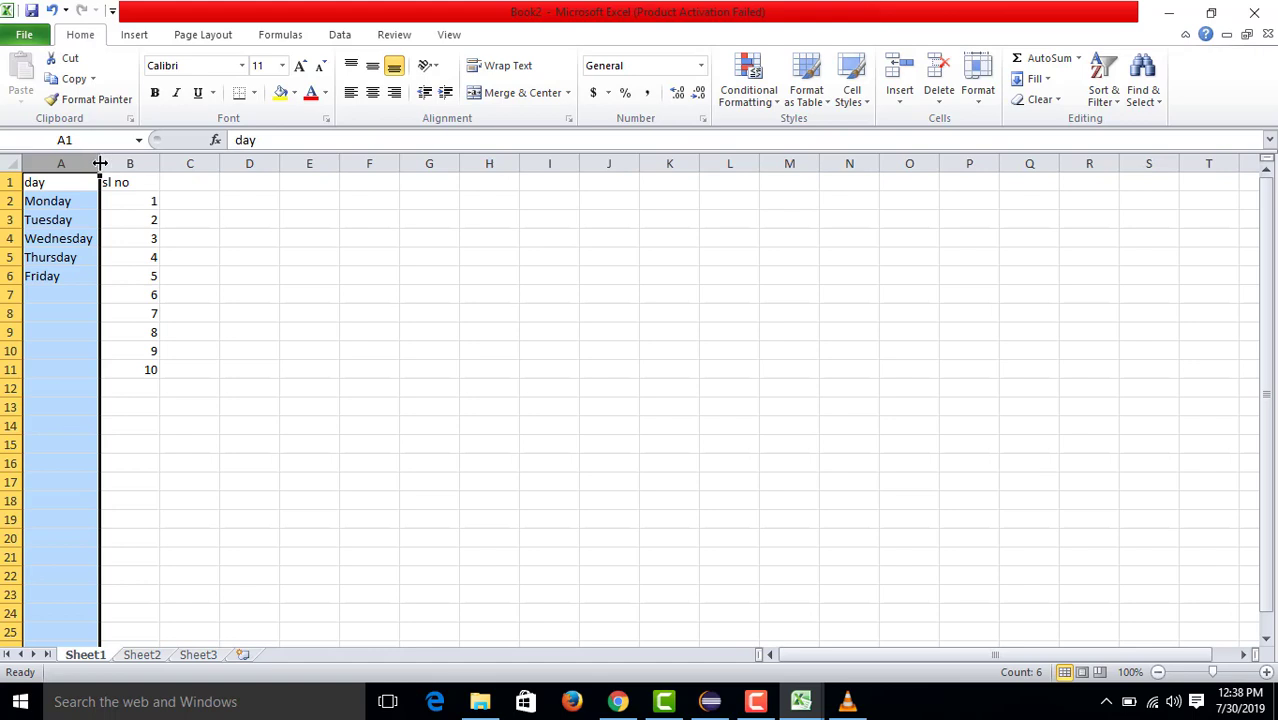
double_click(100, 163)
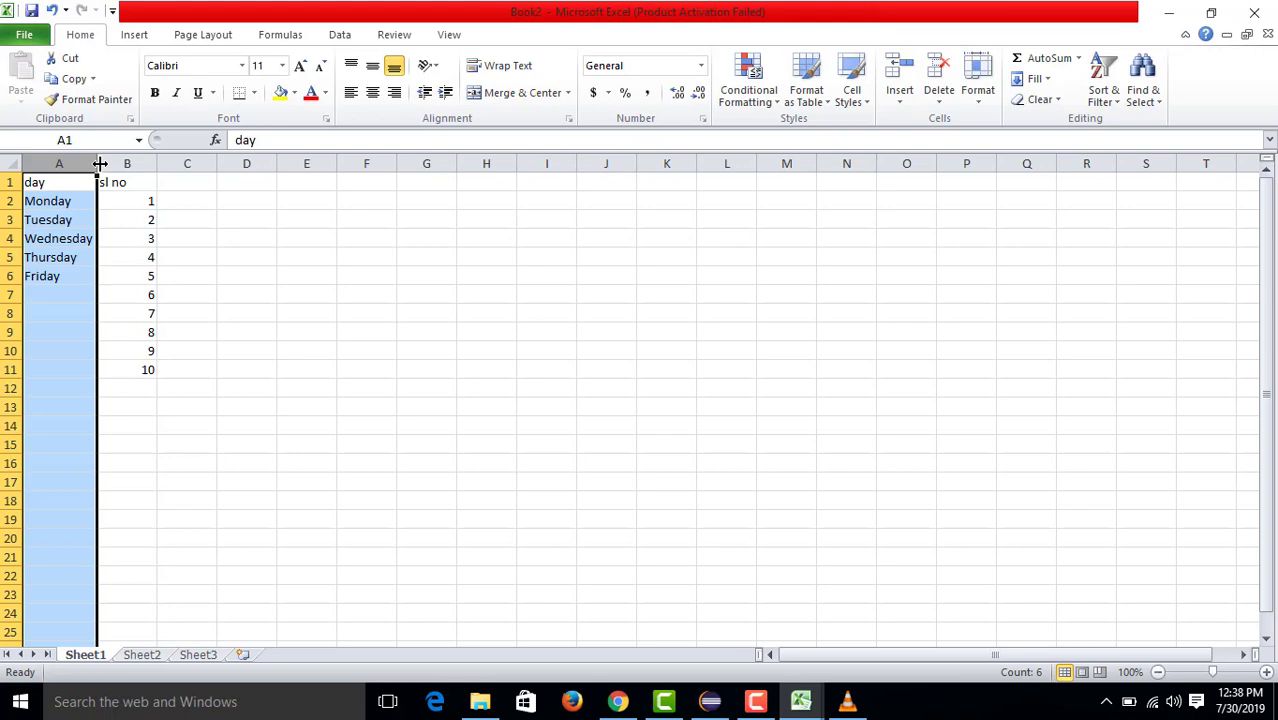
- Delete the serial numbers 6 to 10 from cells B7:B11
drag(146, 292, 145, 370)
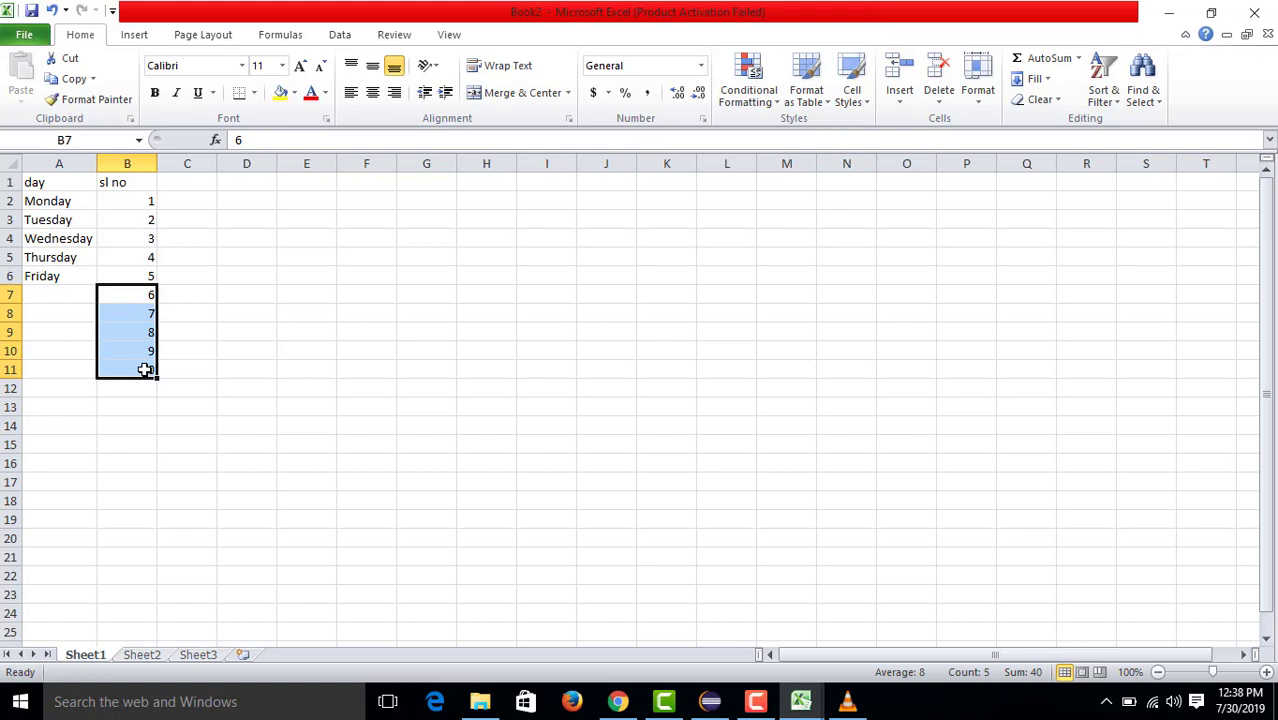
key(Delete)
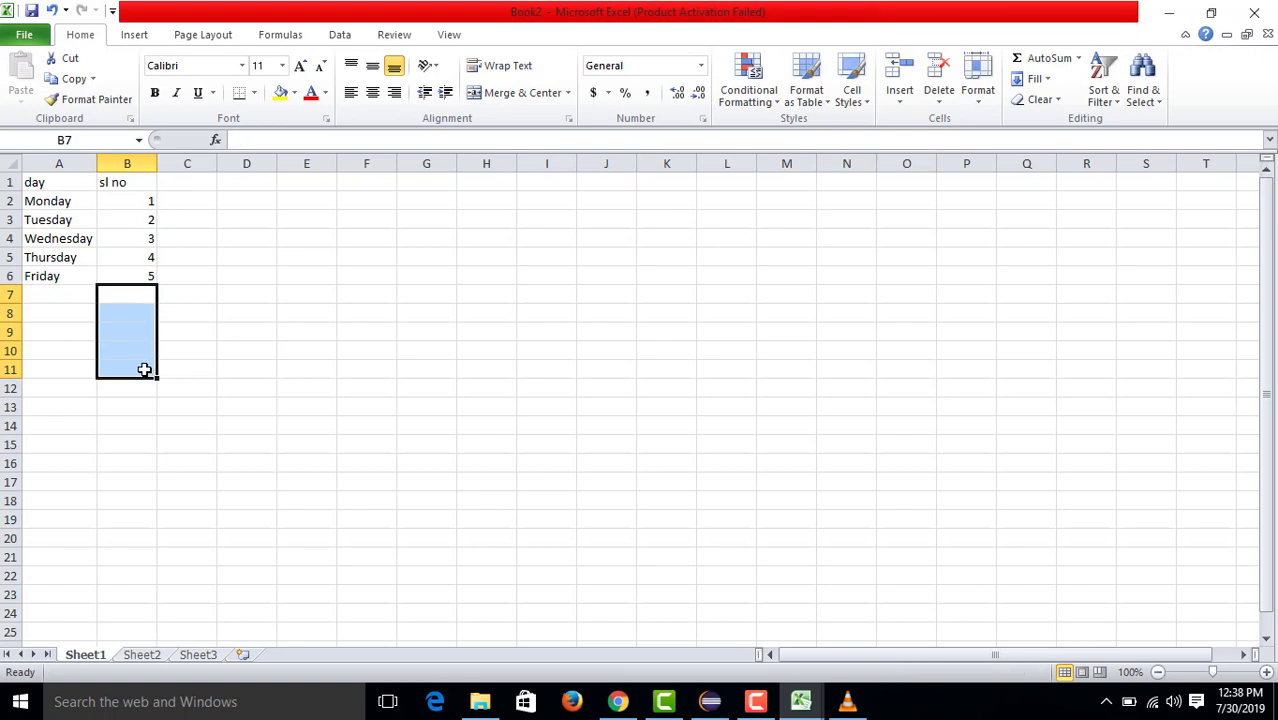
click(235, 400)
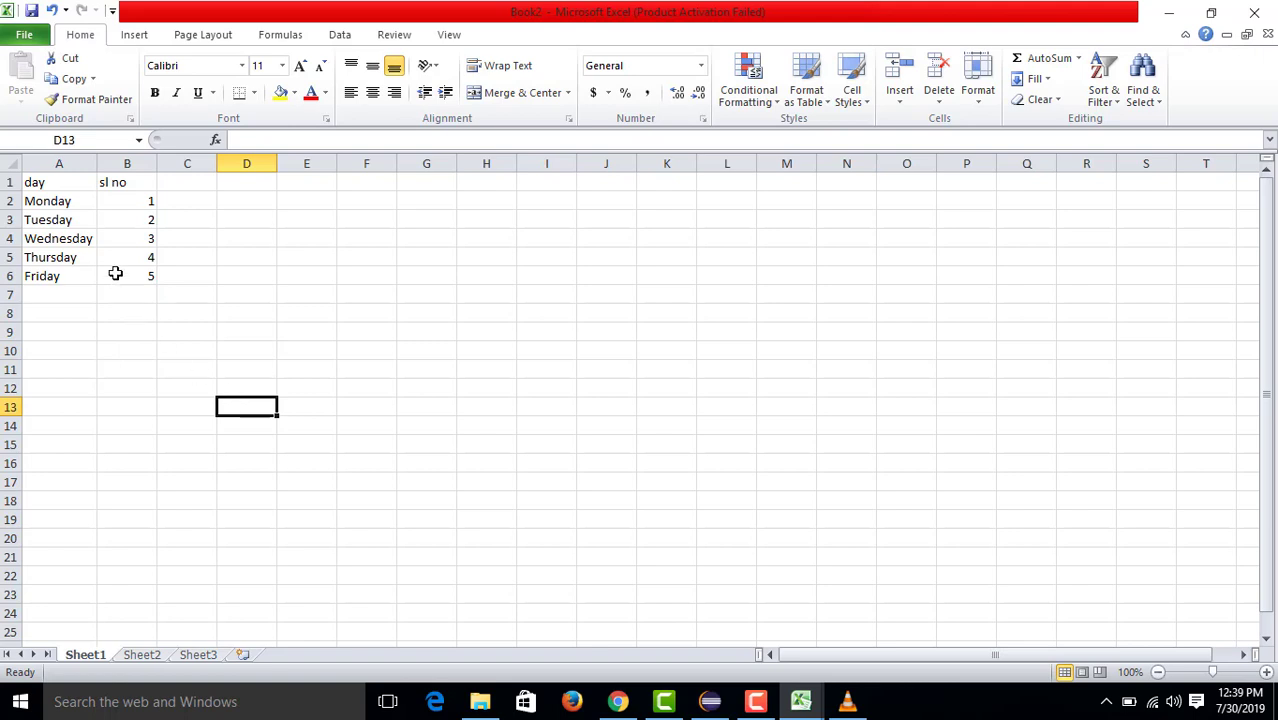
- Convert the range A1:B6 into a table that uses its first row as headers
click(48, 190)
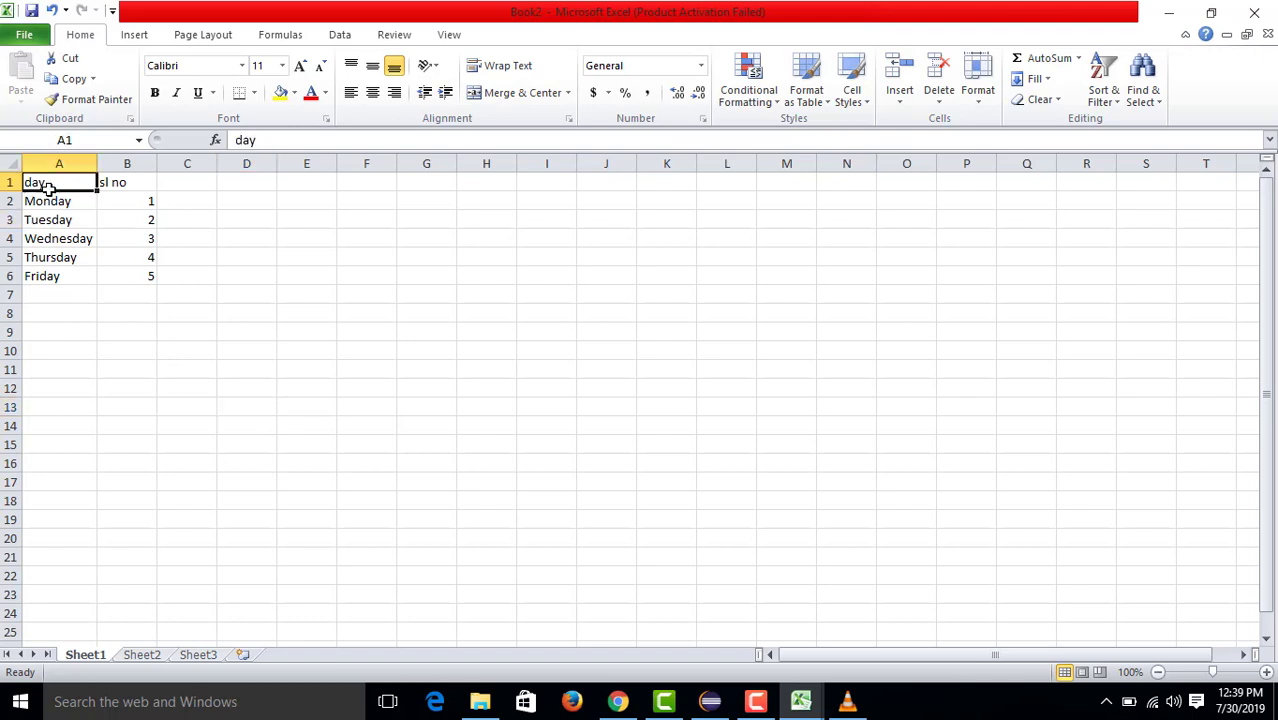
drag(48, 190, 146, 280)
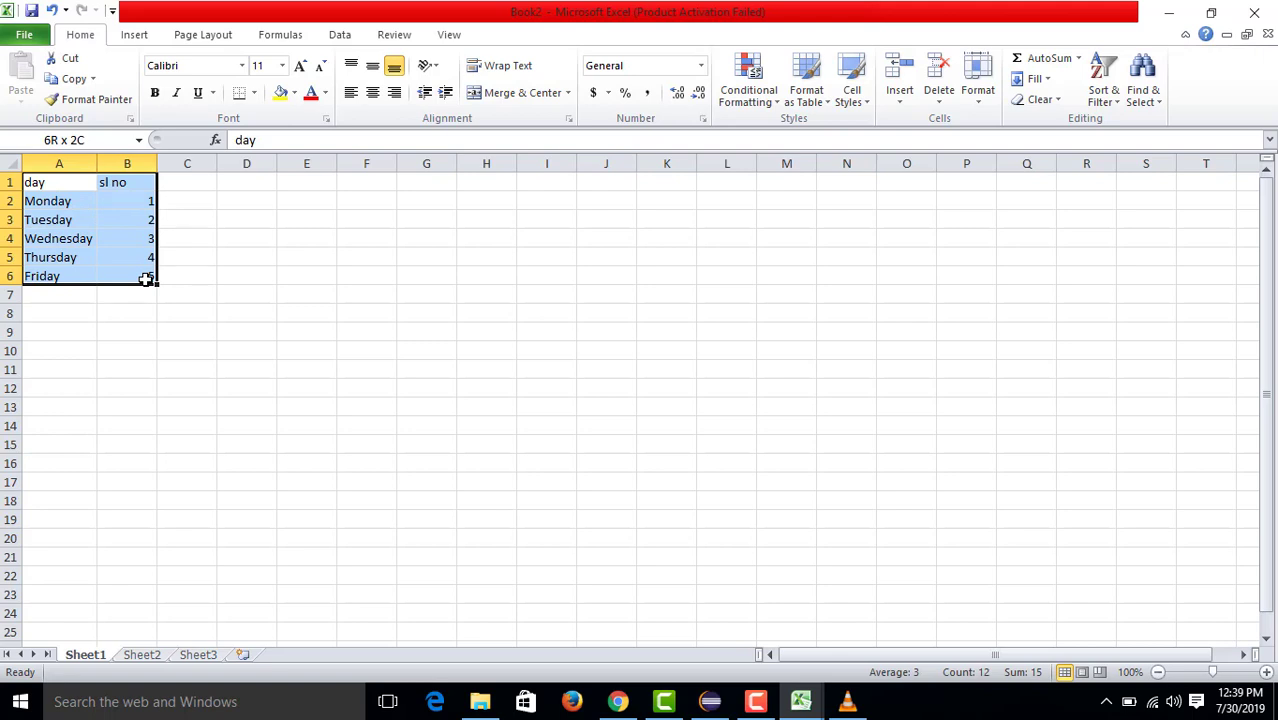
drag(146, 280, 146, 280)
click(135, 36)
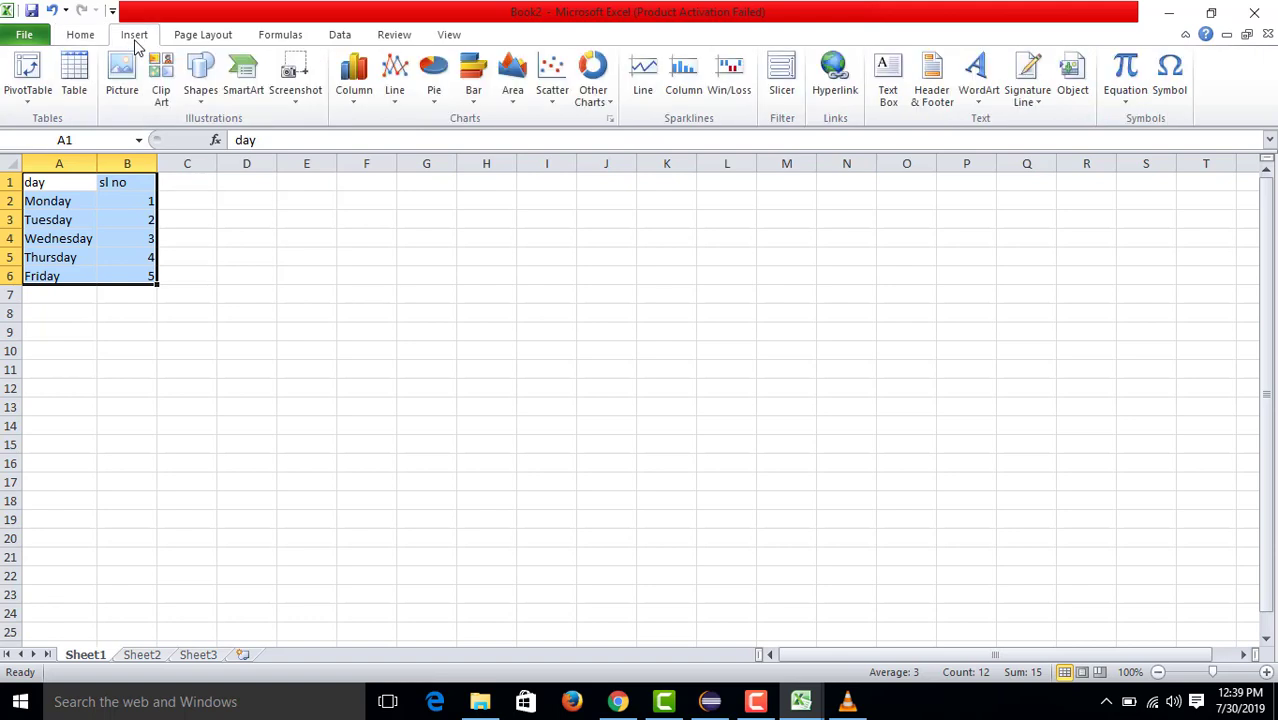
click(88, 78)
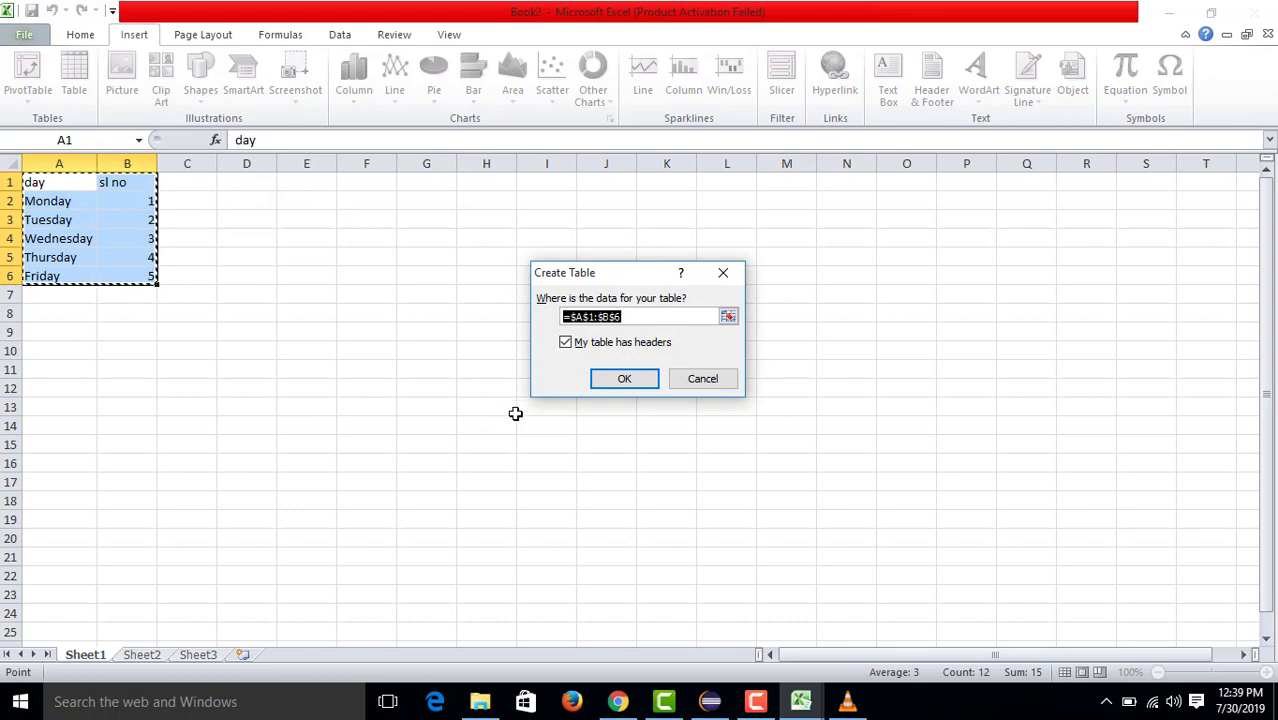
click(629, 380)
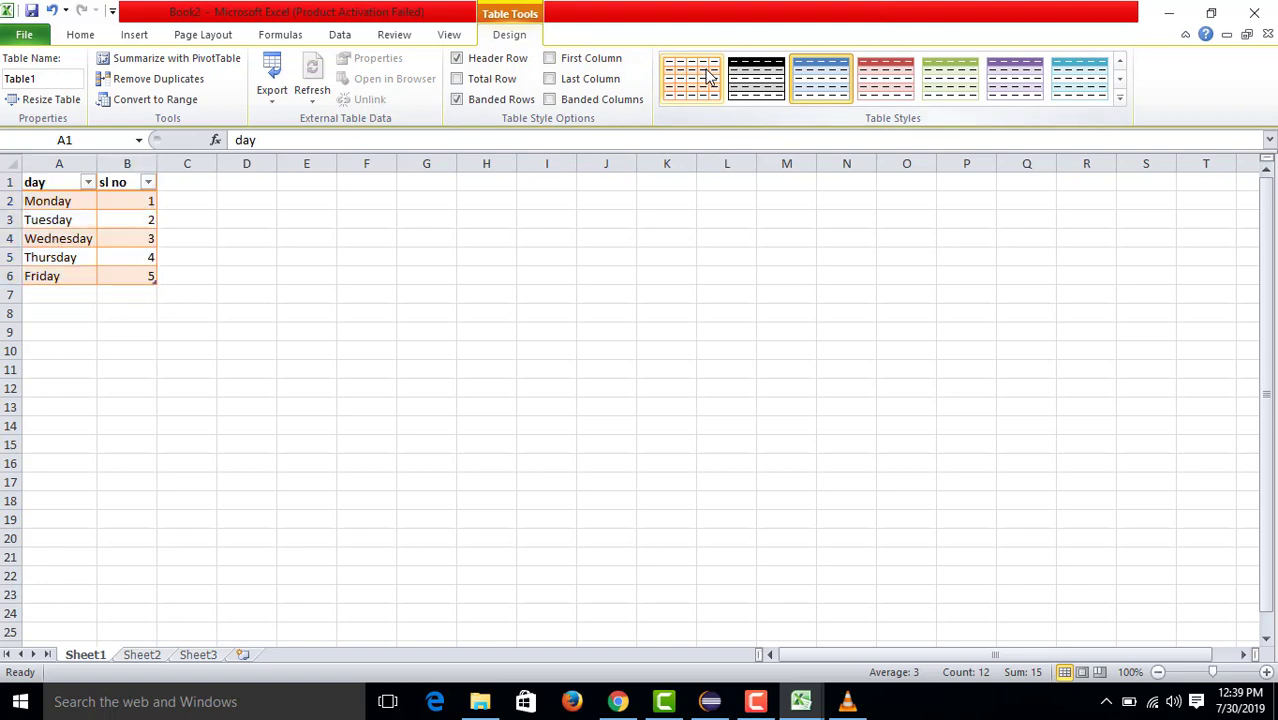
- Try the black and blue styles on the table, and apply the green Table Style Medium 4
click(752, 78)
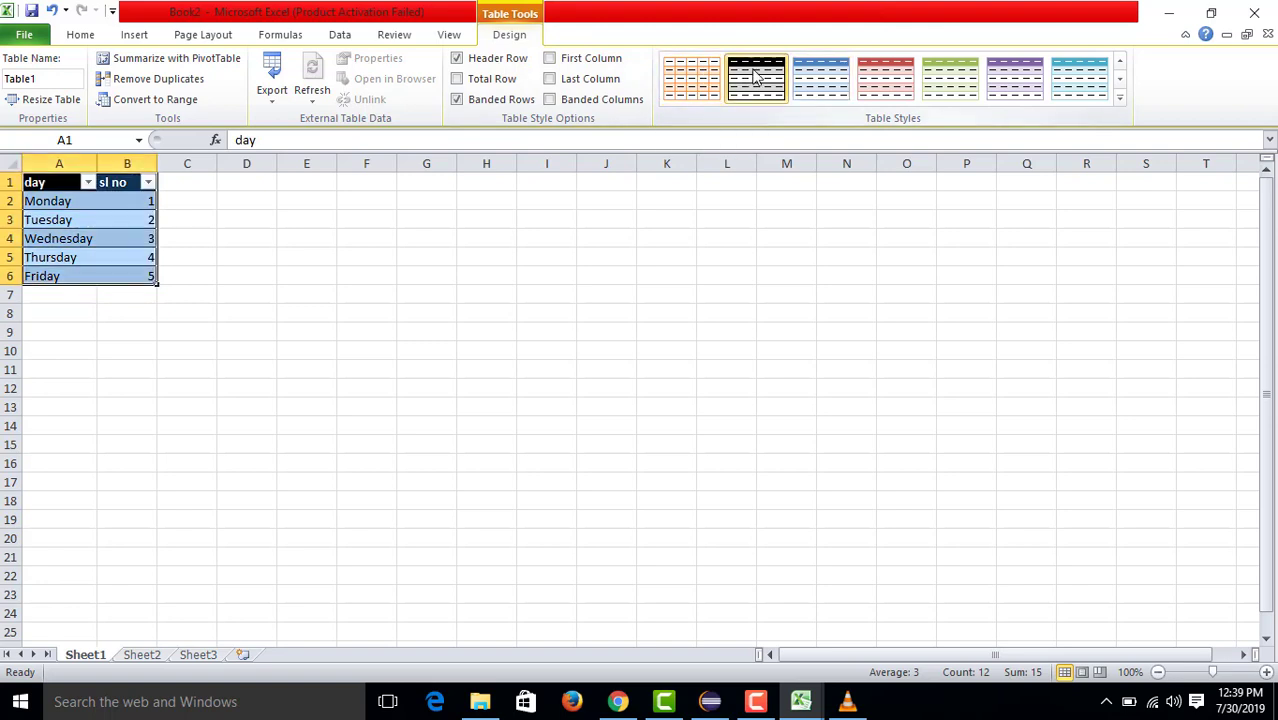
click(848, 79)
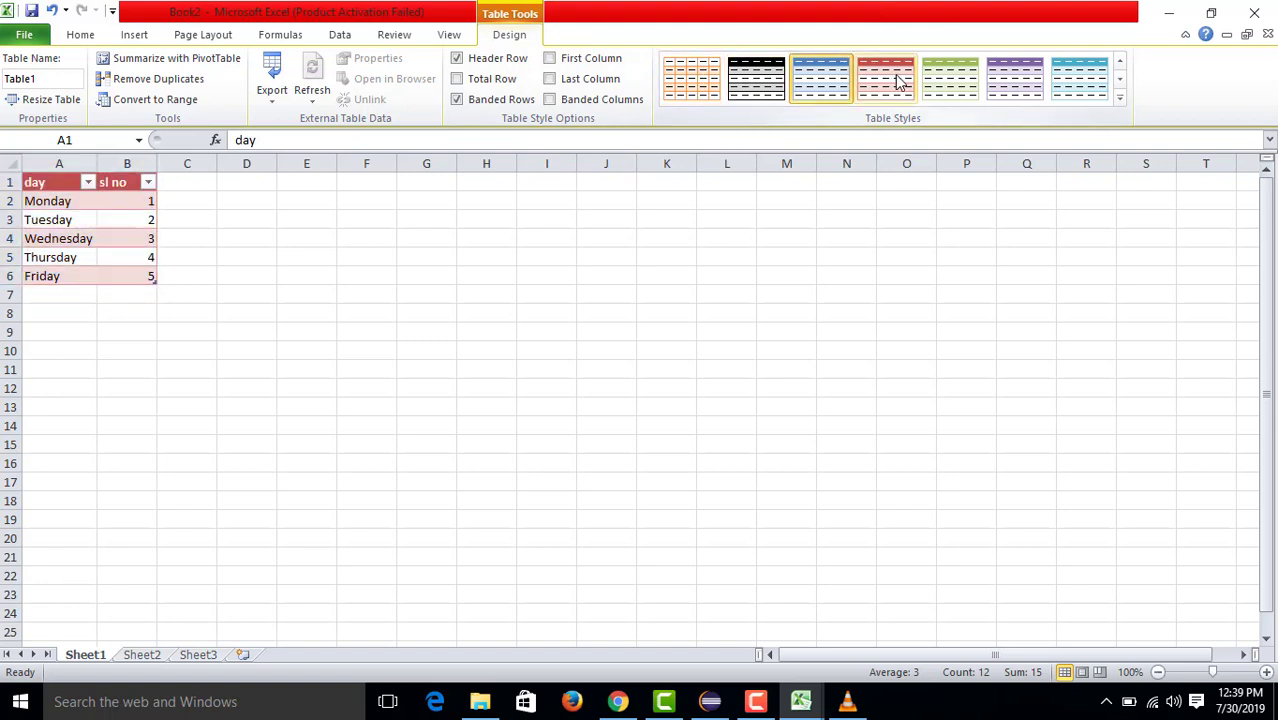
click(952, 80)
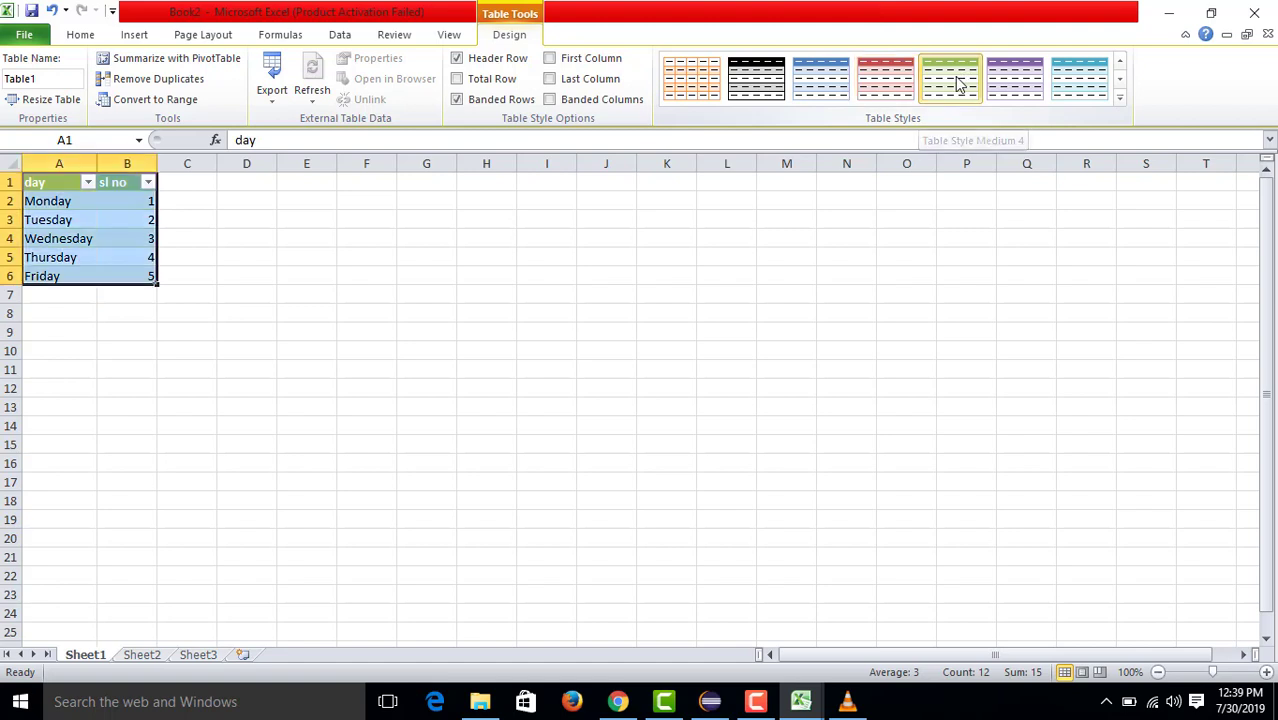
click(726, 293)
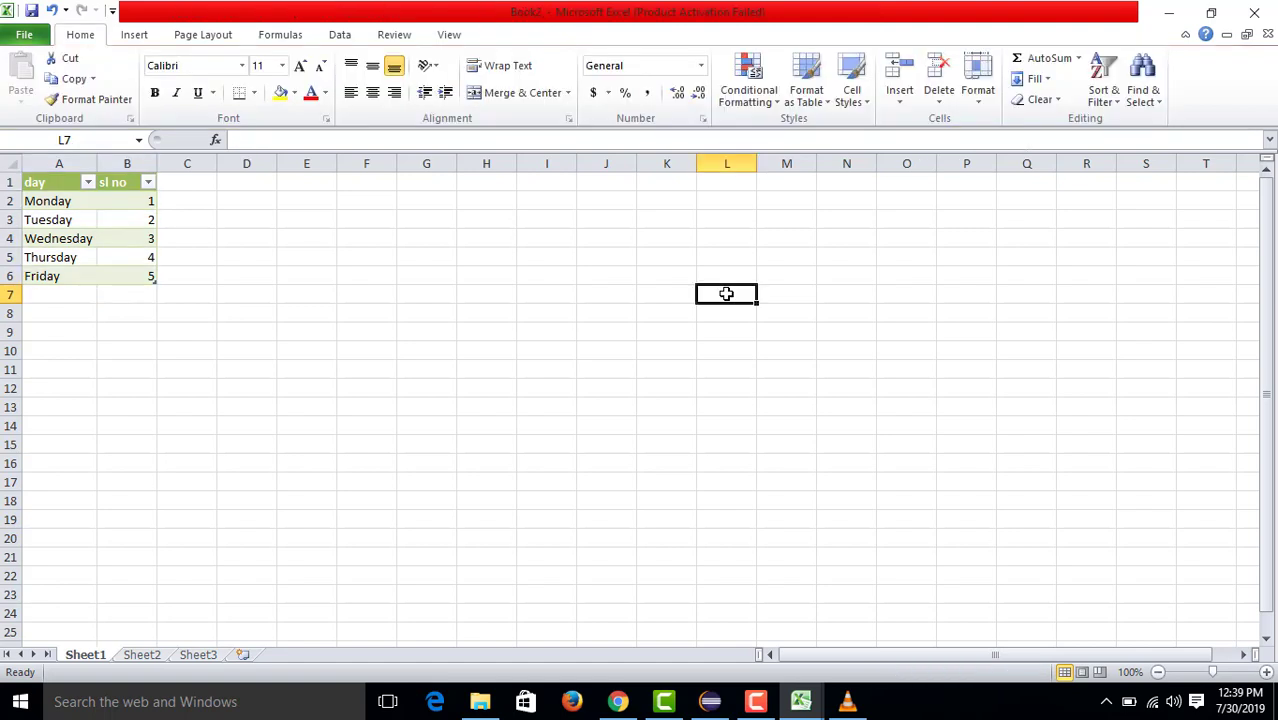
- Look at the sort and filter options of the "sl no" column and cancel without applying any
click(149, 184)
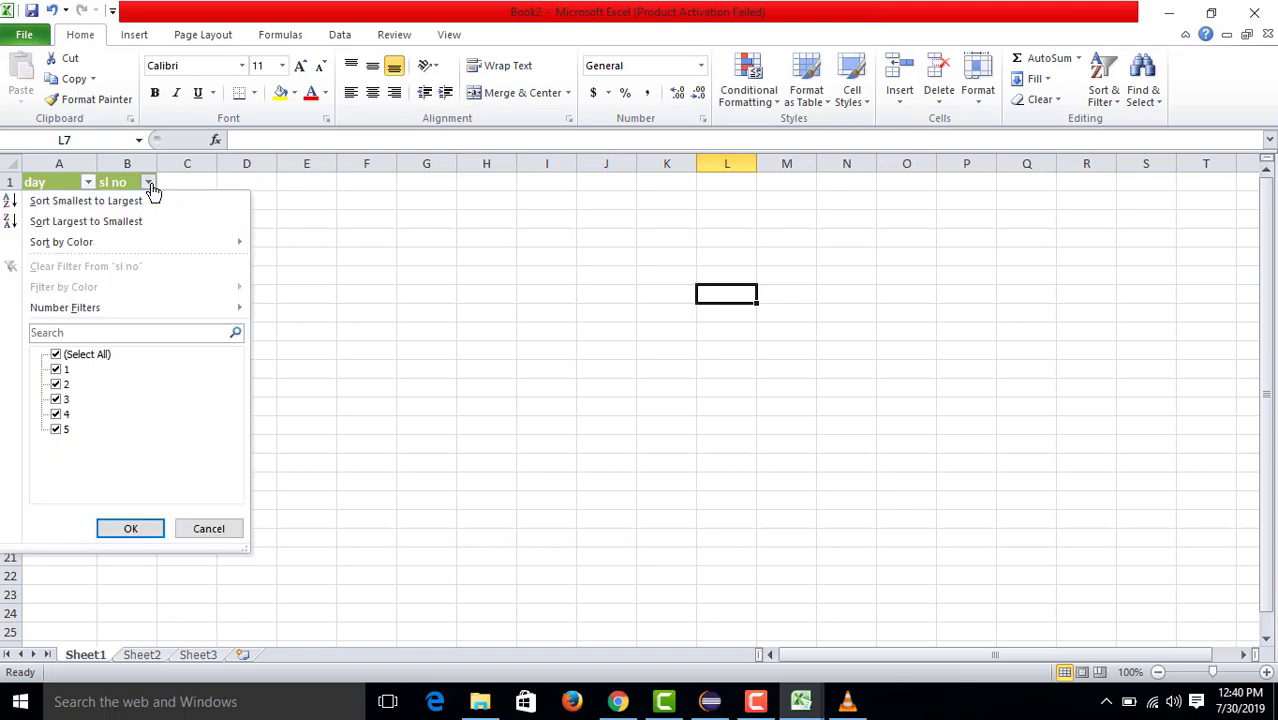
click(237, 536)
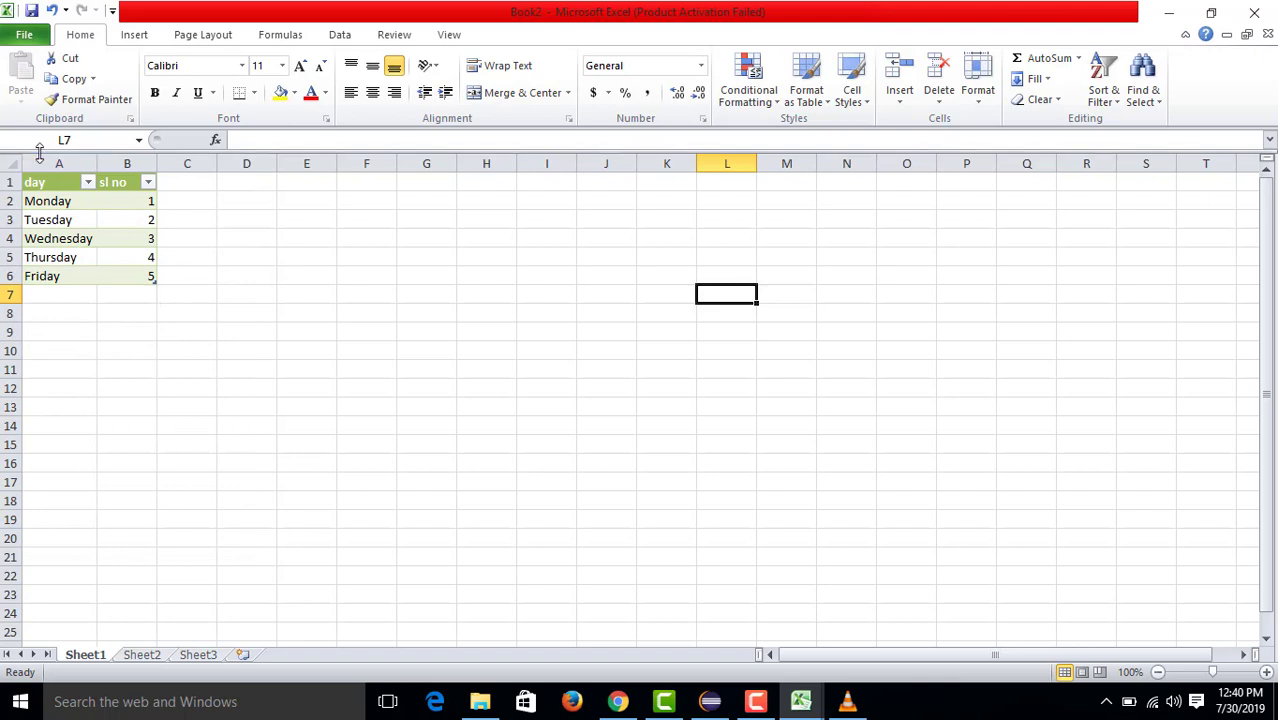
- Insert a 2-D clustered column chart from the table data in A1:B6
drag(36, 179, 138, 276)
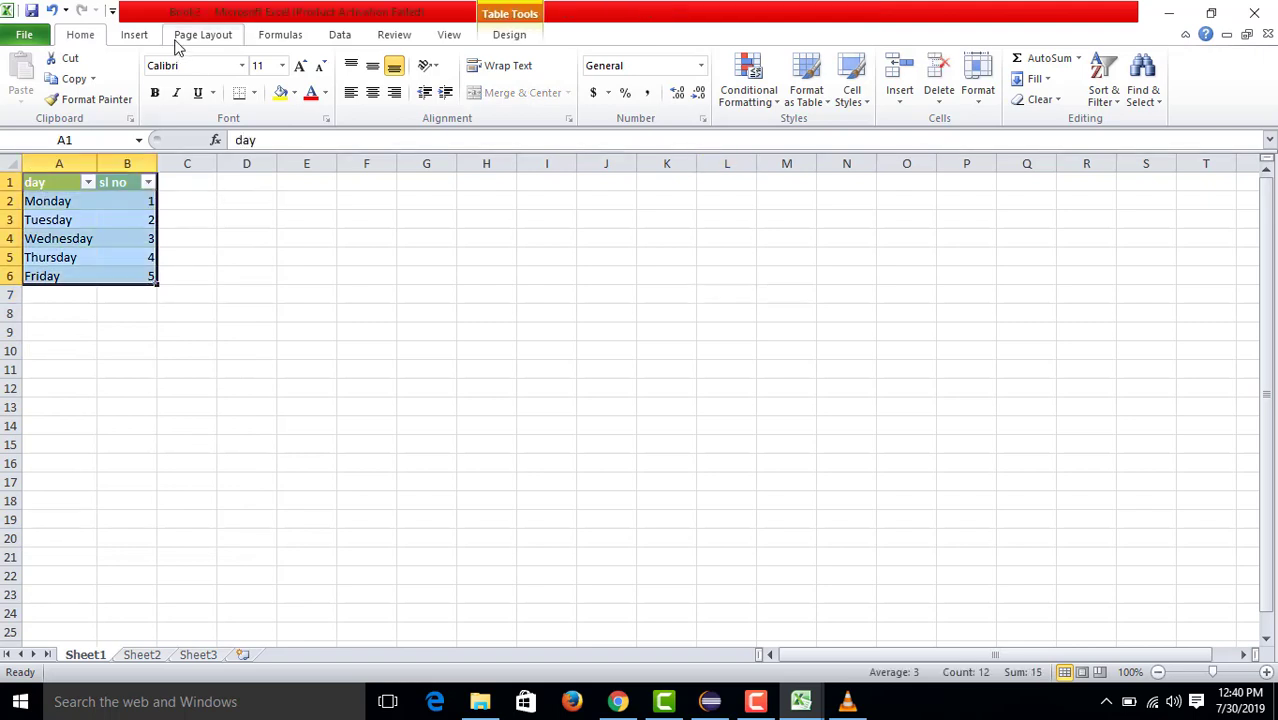
click(136, 36)
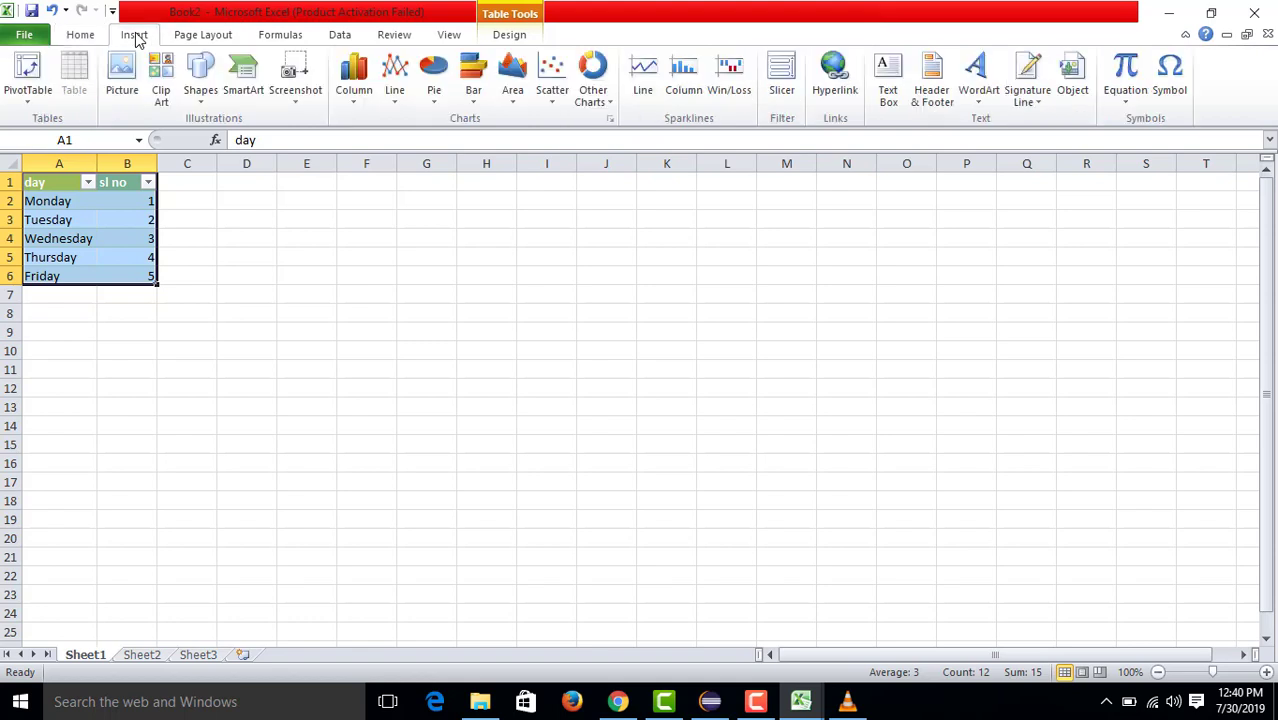
click(359, 93)
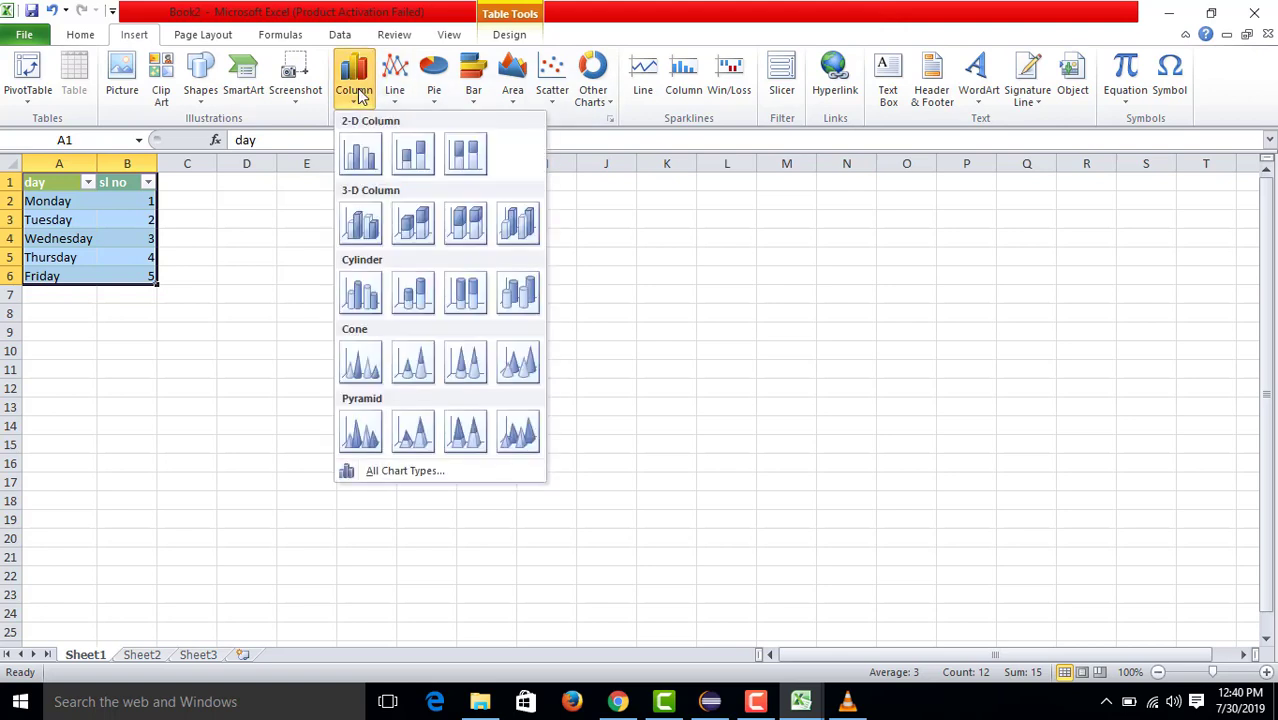
click(361, 156)
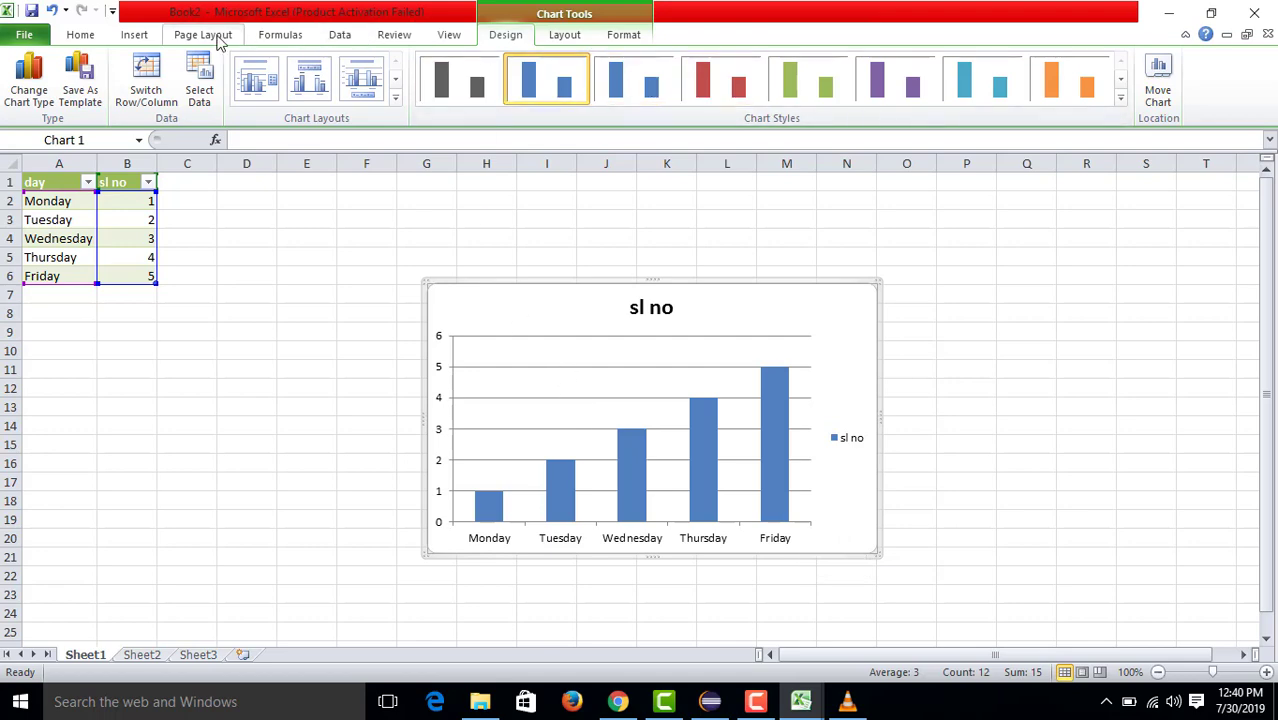
- Change the chart to a 2-D line chart and to a 2-D pie chart
click(134, 34)
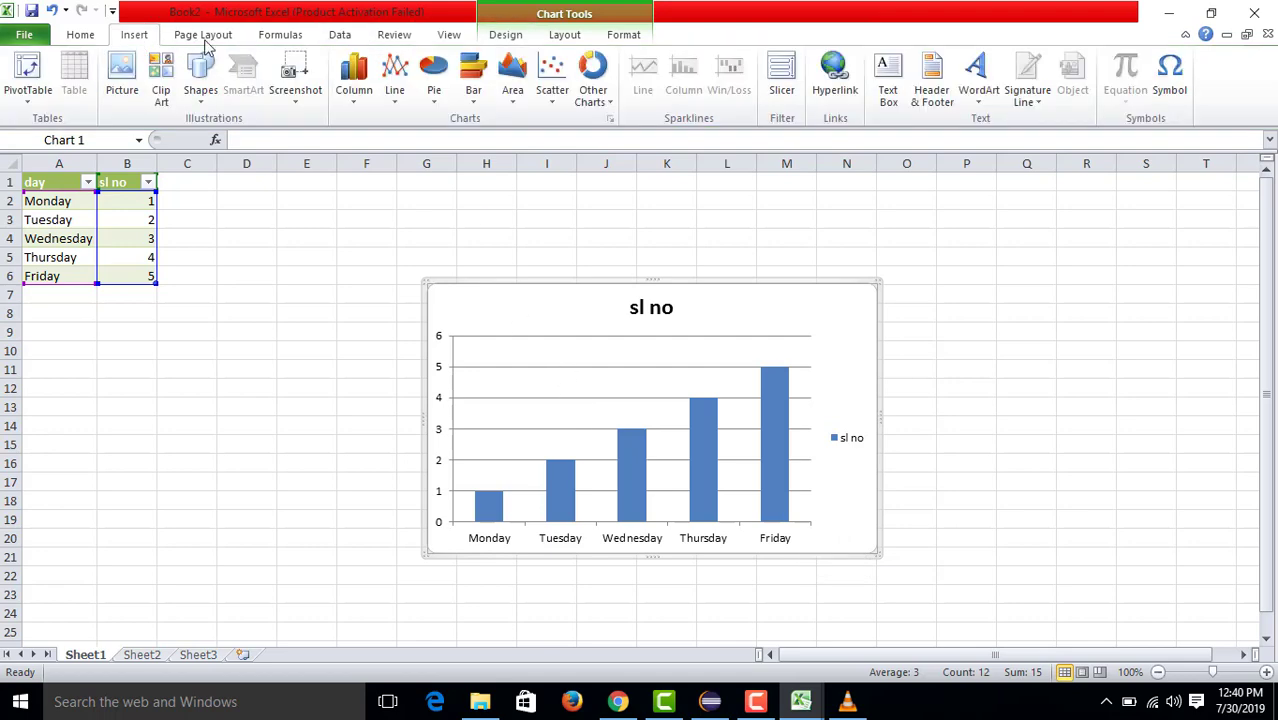
click(412, 98)
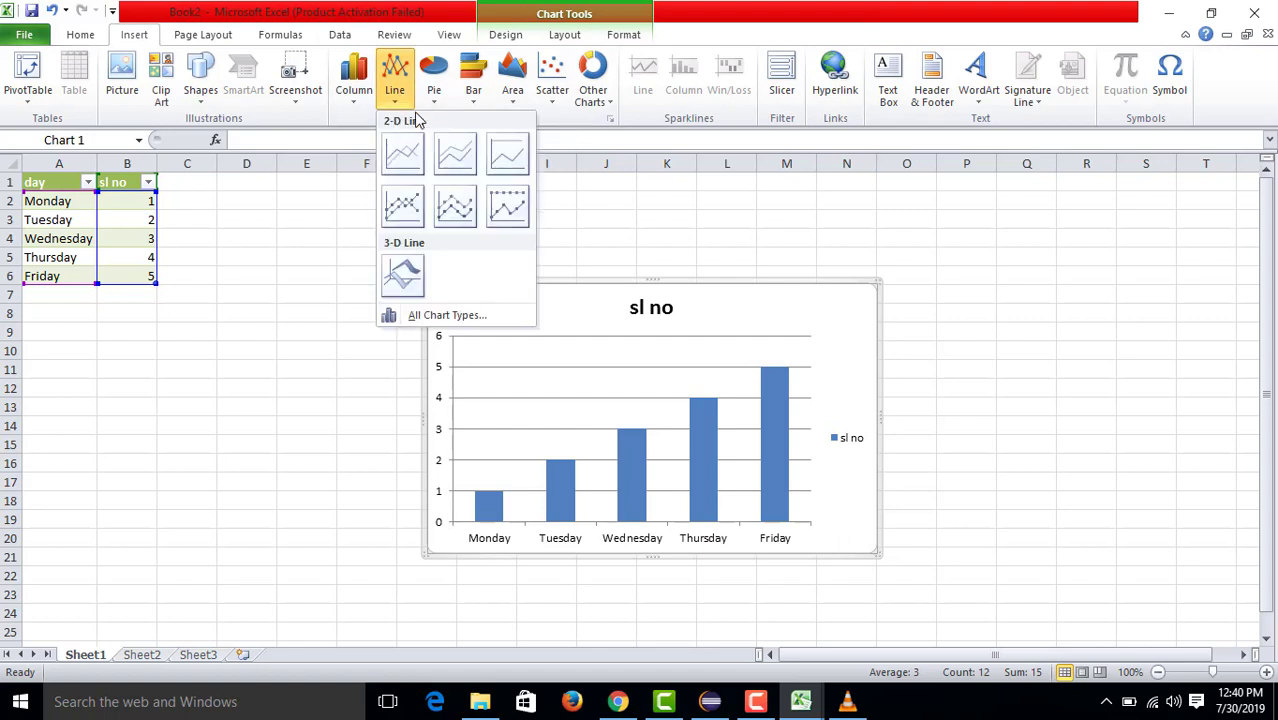
click(398, 166)
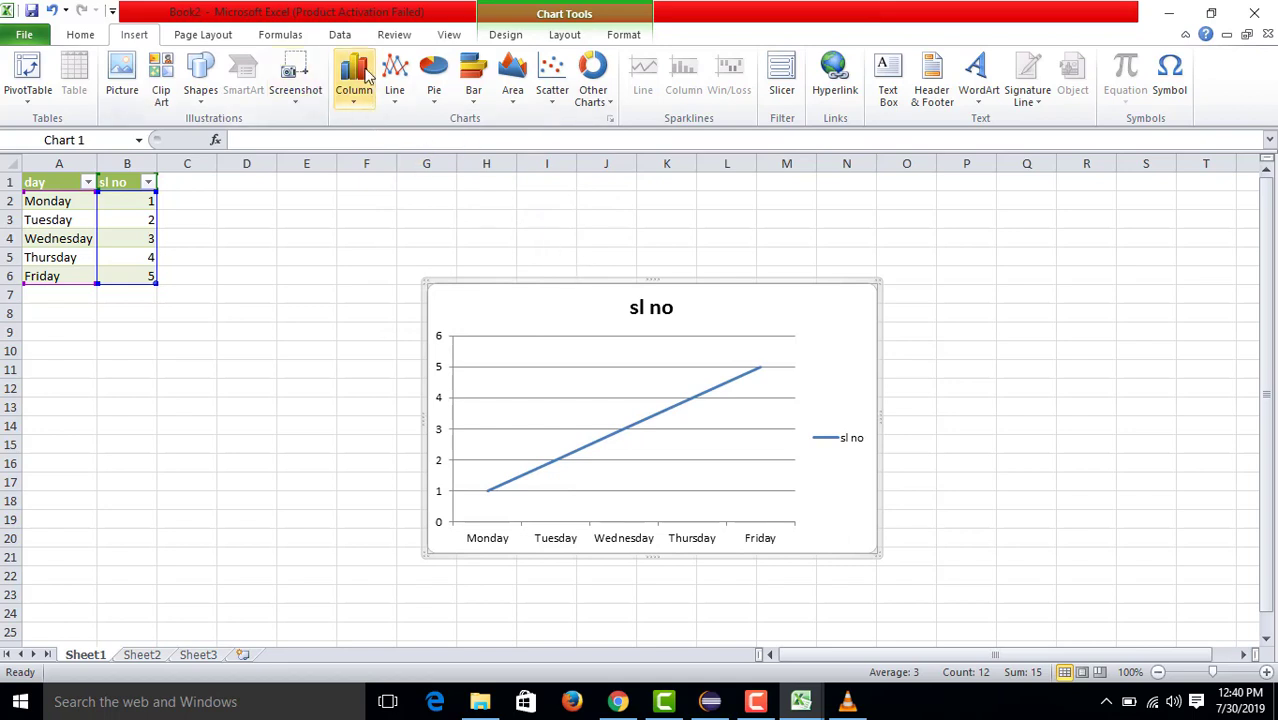
click(435, 90)
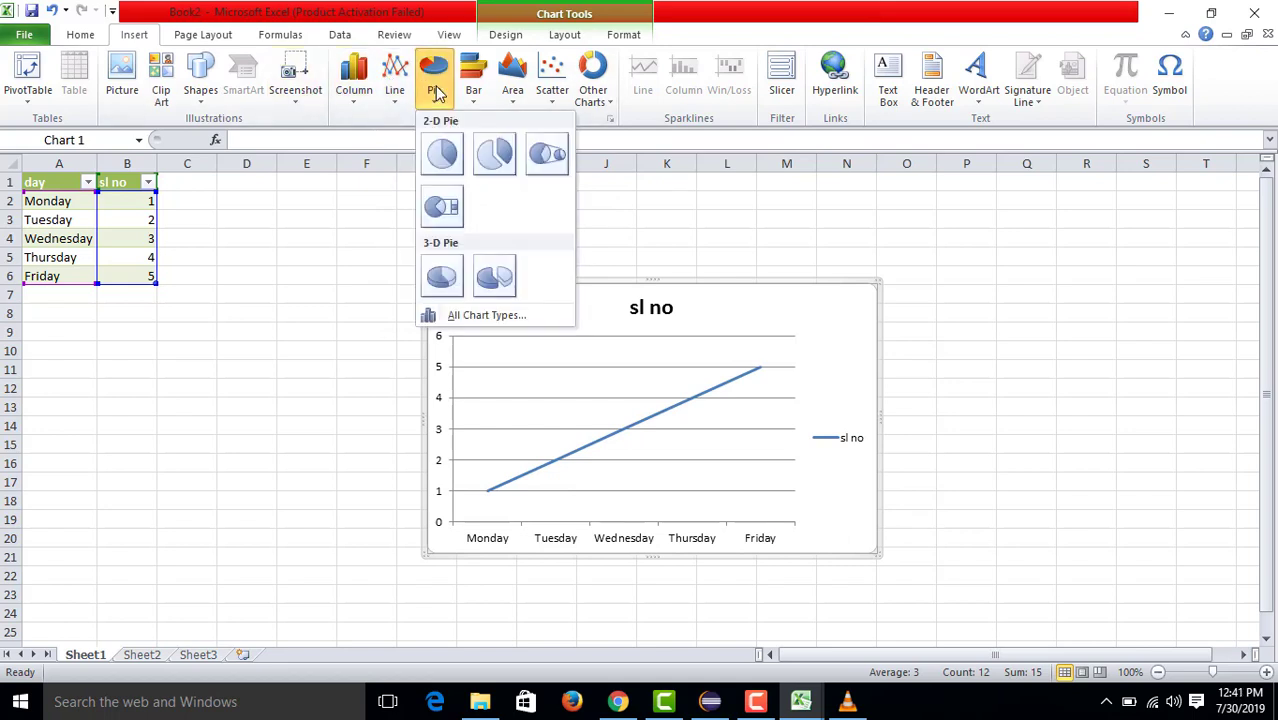
click(443, 162)
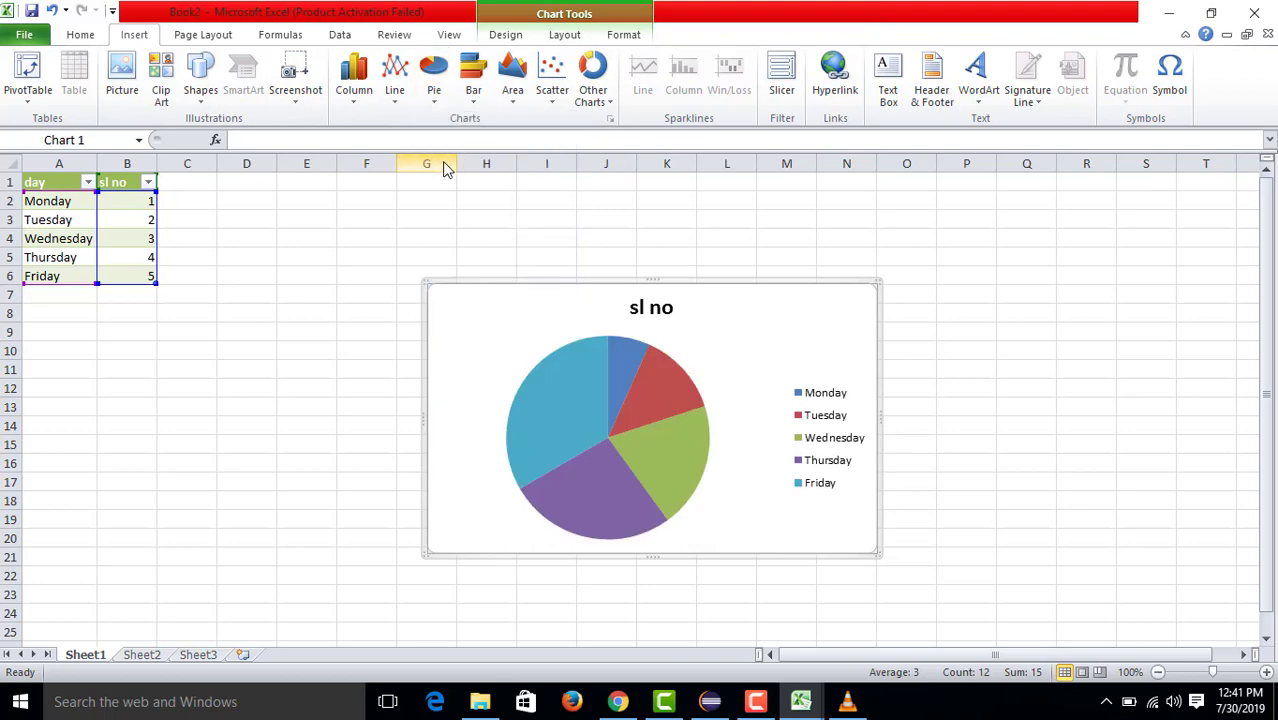
- Change the chart to a 2-D clustered bar chart and to an area chart
click(474, 78)
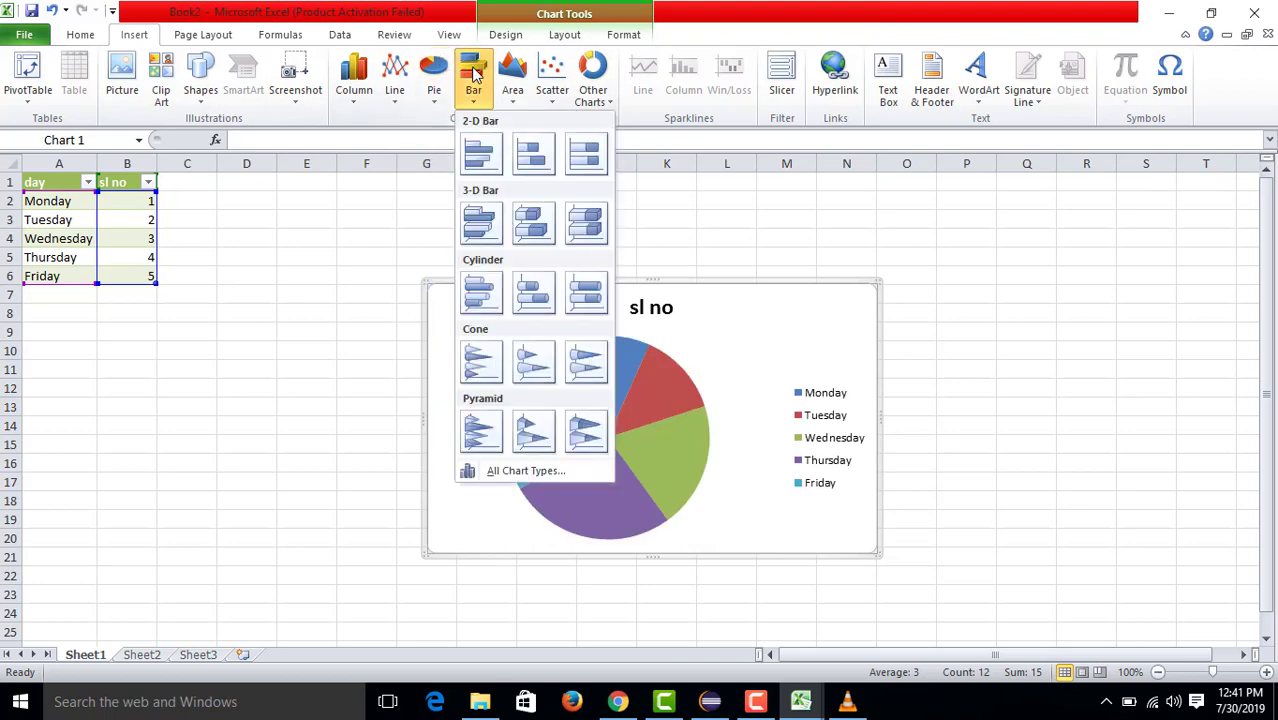
click(478, 148)
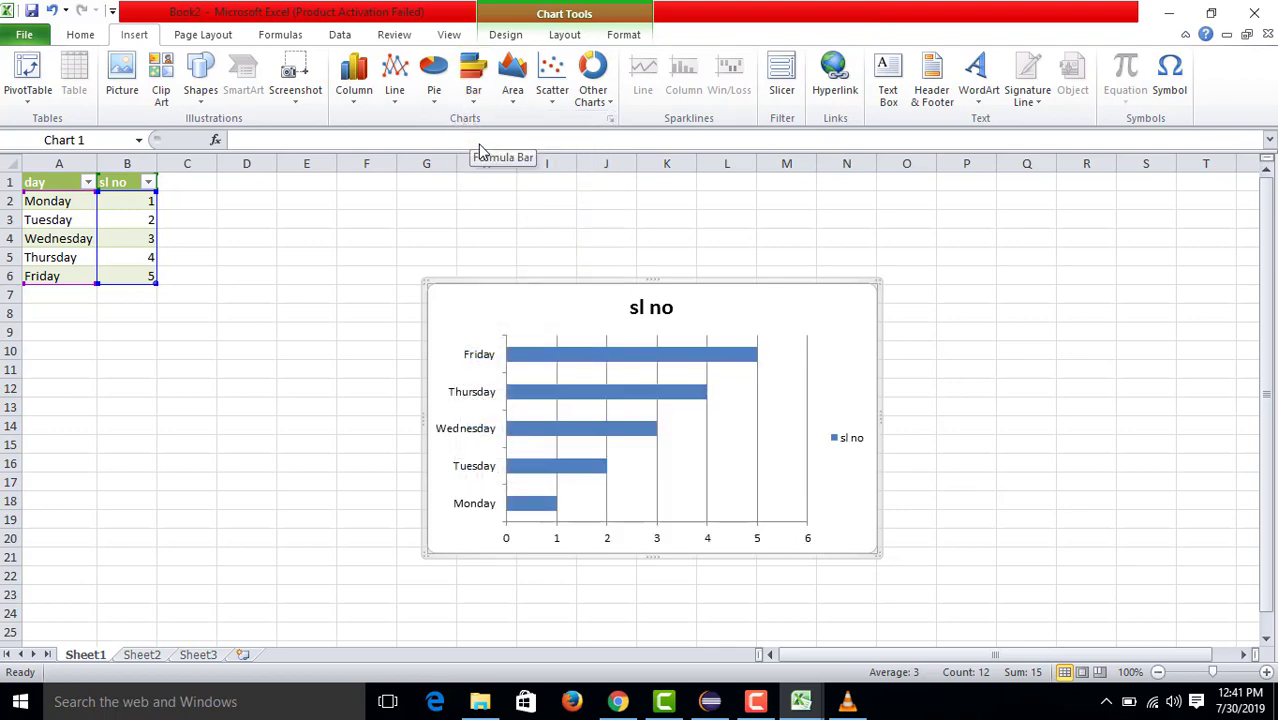
click(512, 88)
click(531, 162)
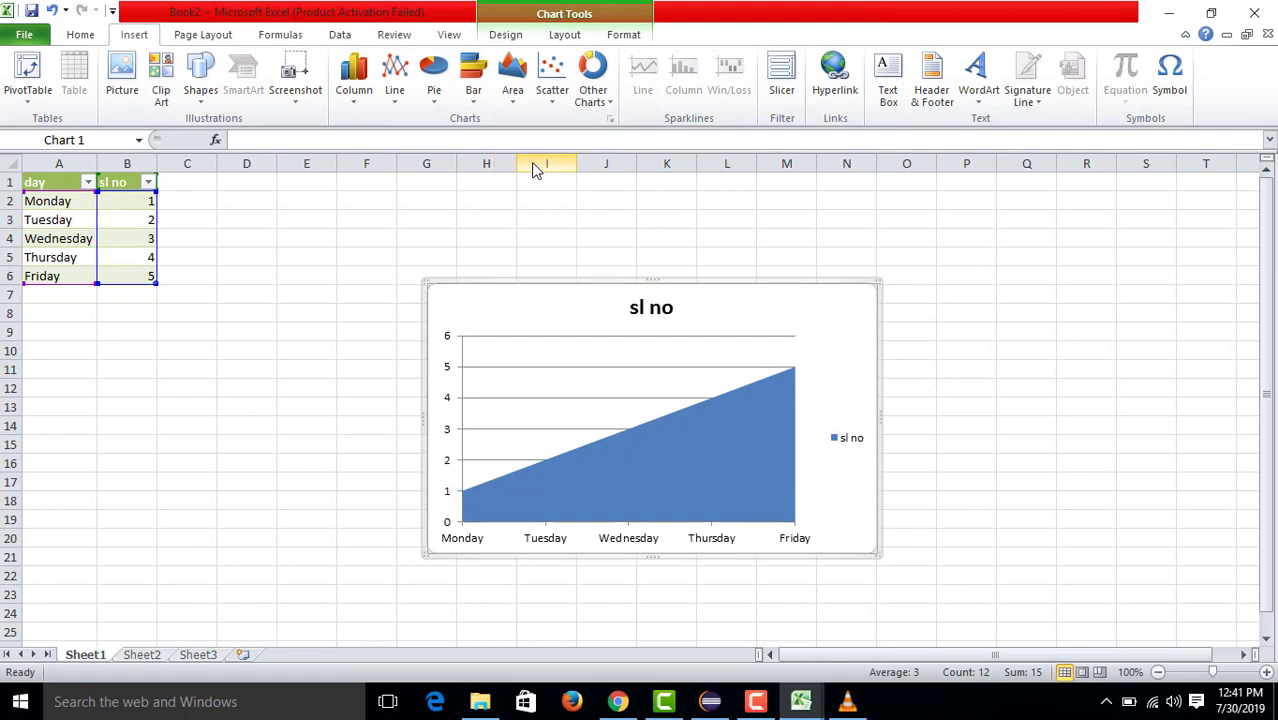
- Change the chart to a scatter chart with only markers, and view the other available chart types
click(553, 88)
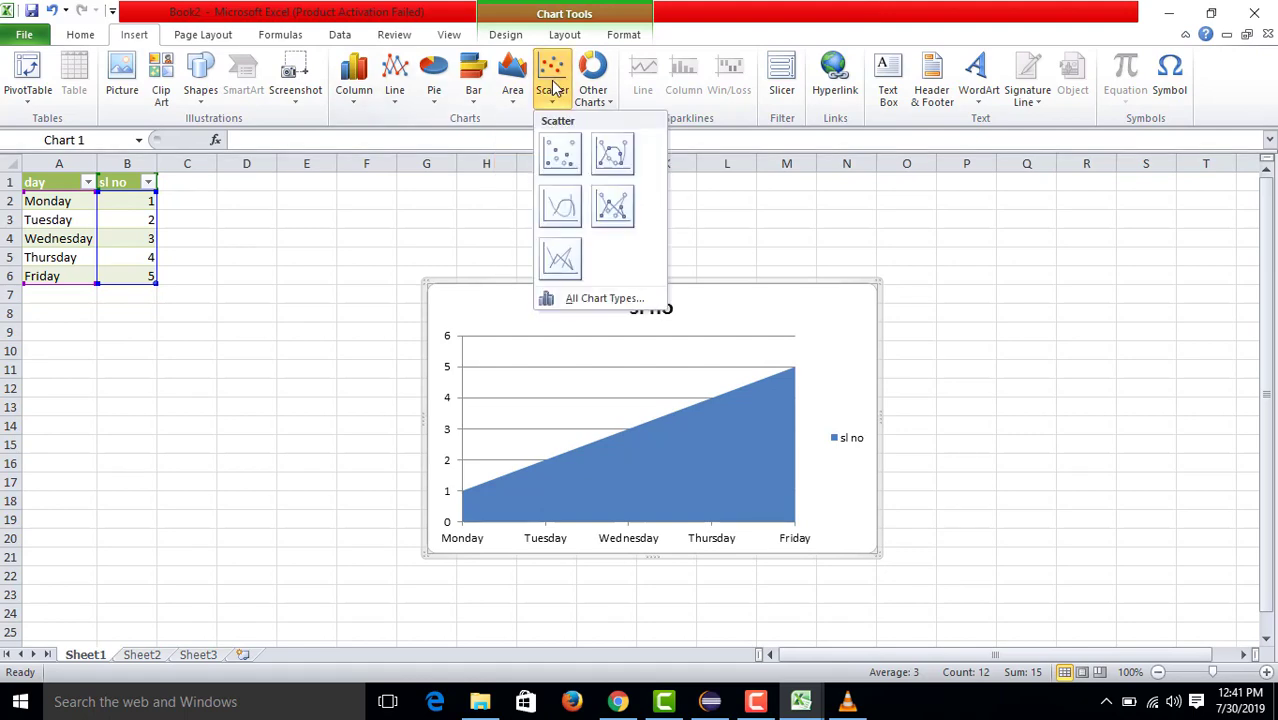
click(561, 155)
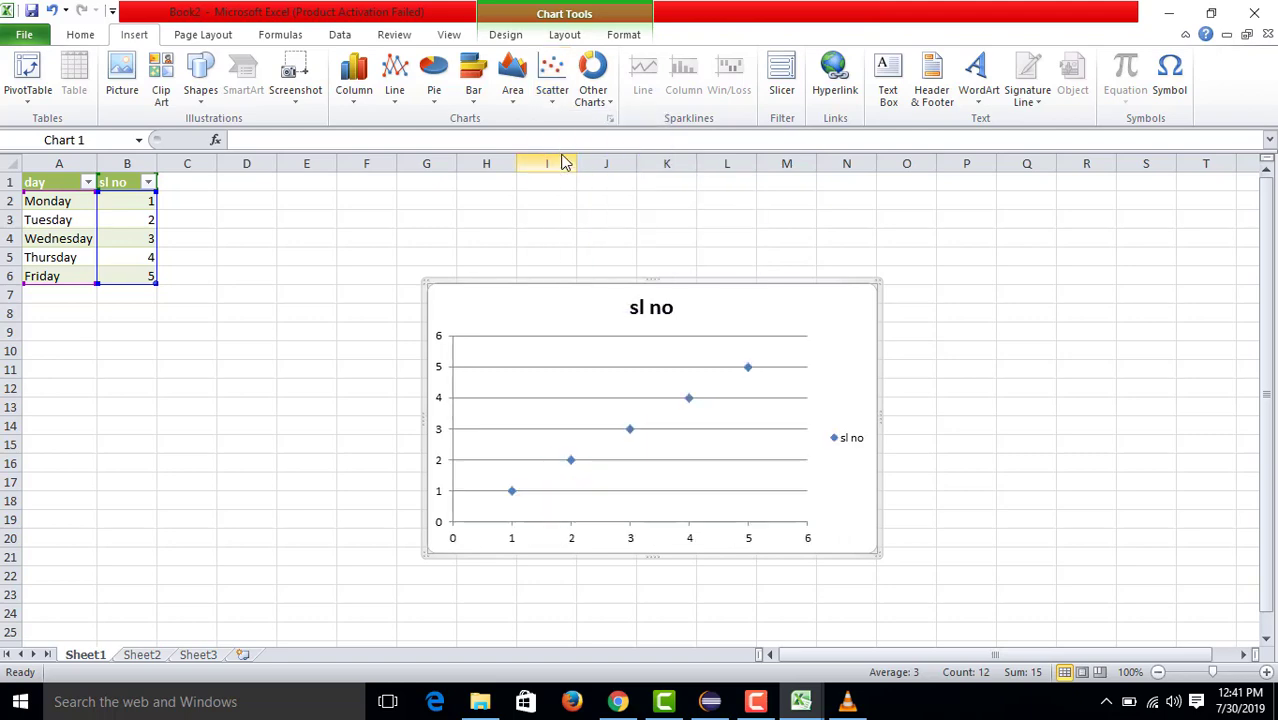
click(586, 78)
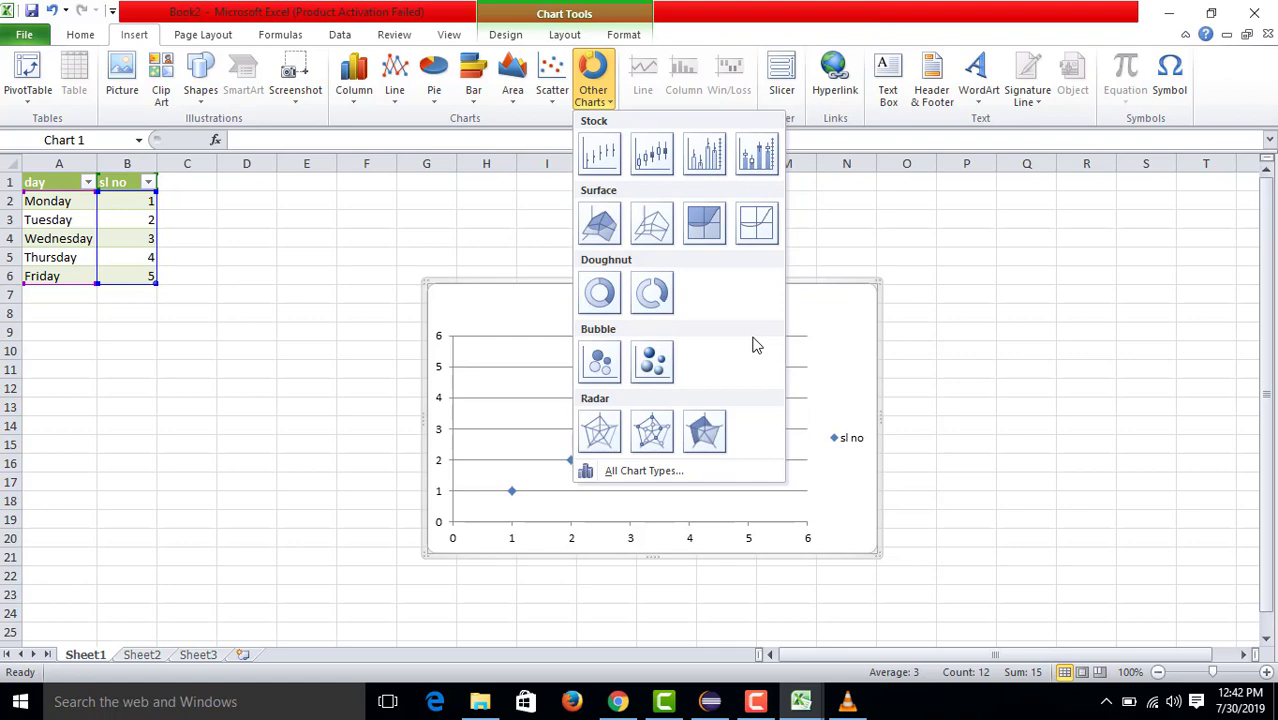
click(661, 205)
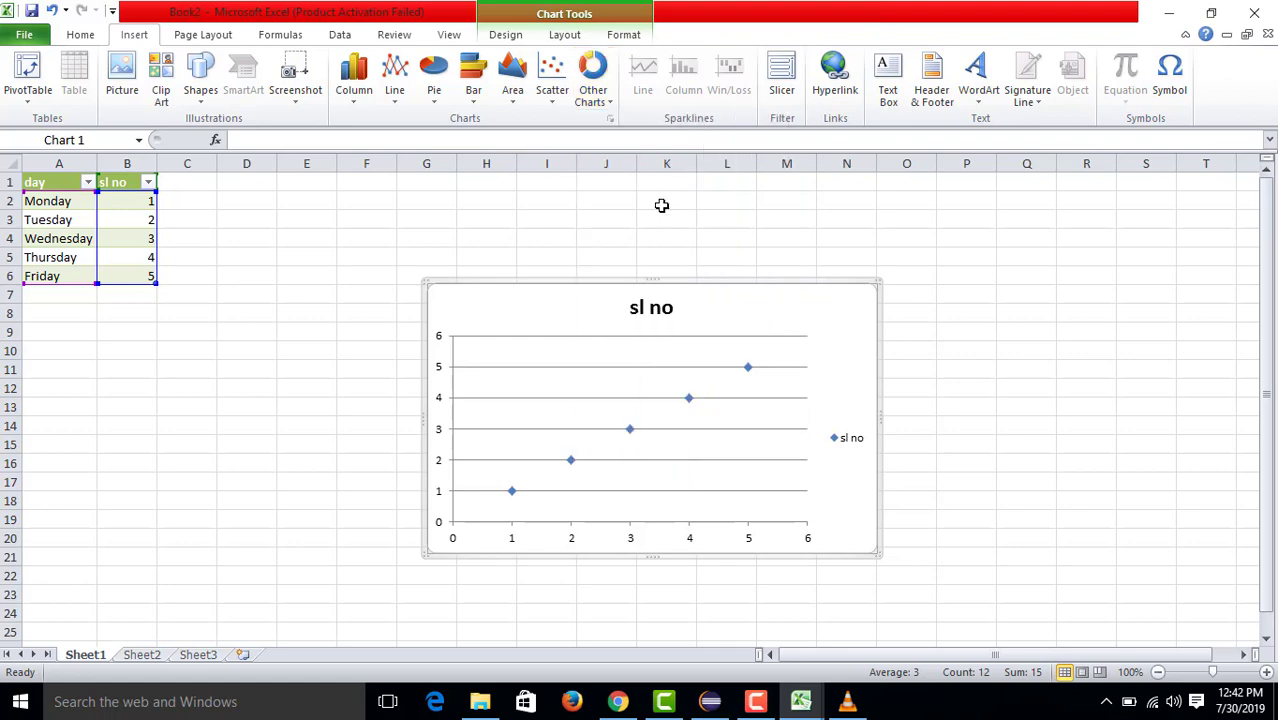